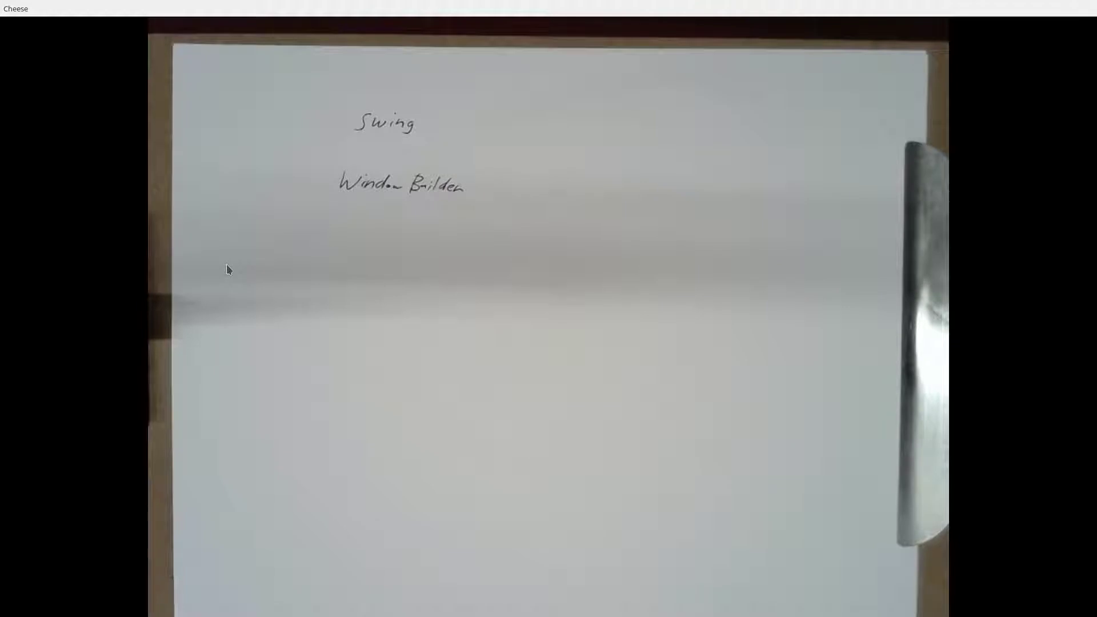
# - Switch to Eclipse and examine its list of already installed software for Swing Designer and WindowBuilder components
pyautogui.hotkey('alt', 'Tab')
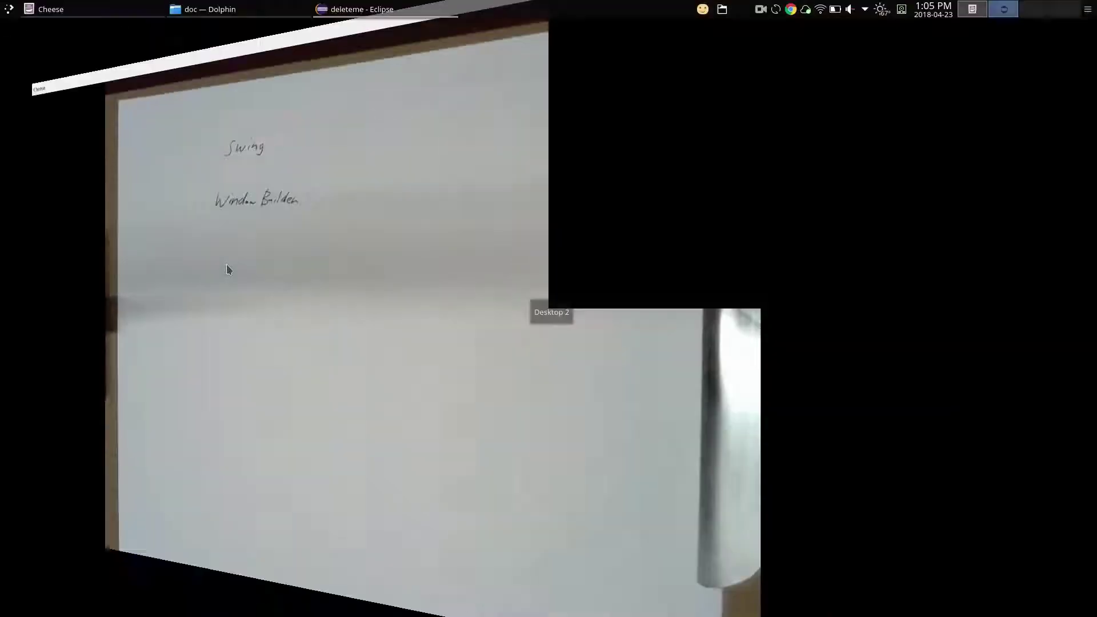
pyautogui.click(268, 20)
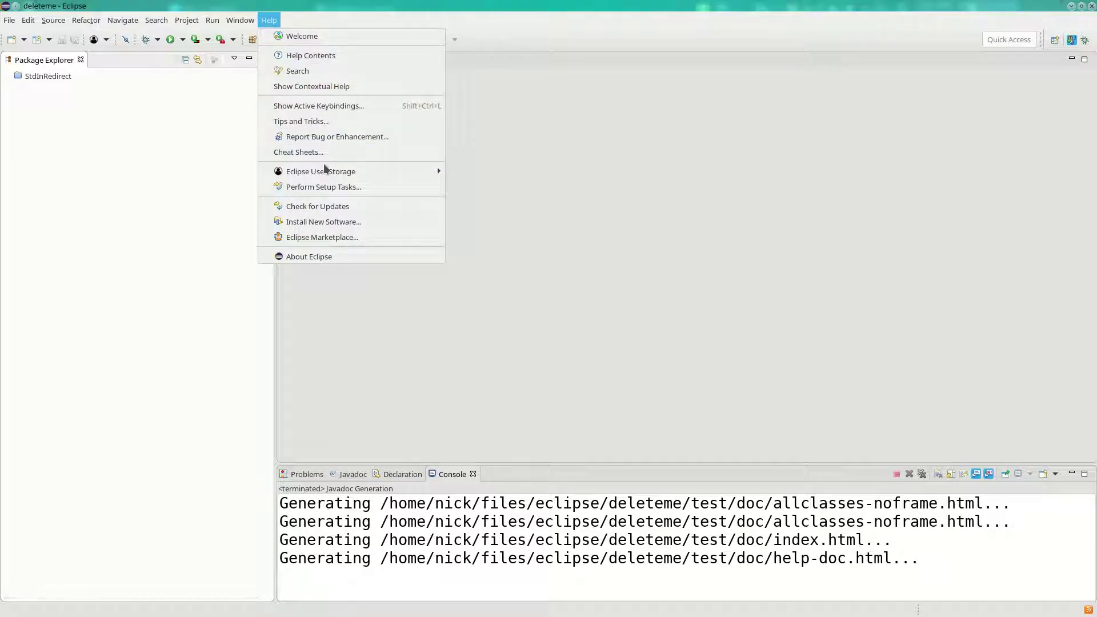
pyautogui.click(313, 222)
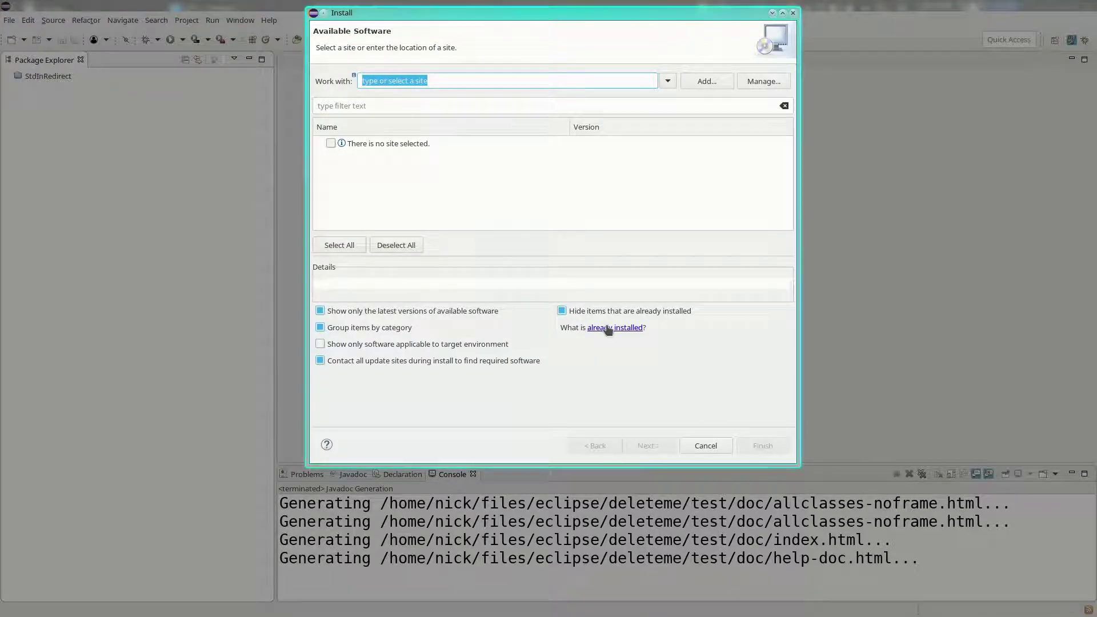
pyautogui.click(607, 330)
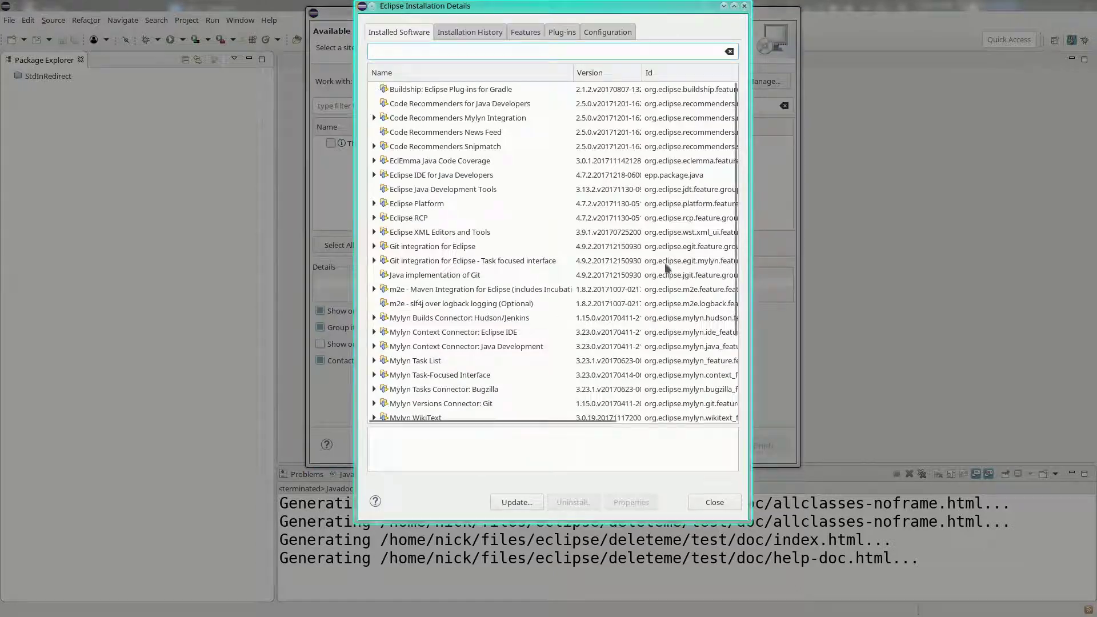
pyautogui.moveTo(753, 262); pyautogui.dragTo(1040, 263)
pyautogui.scroll(-3, 725, 240)
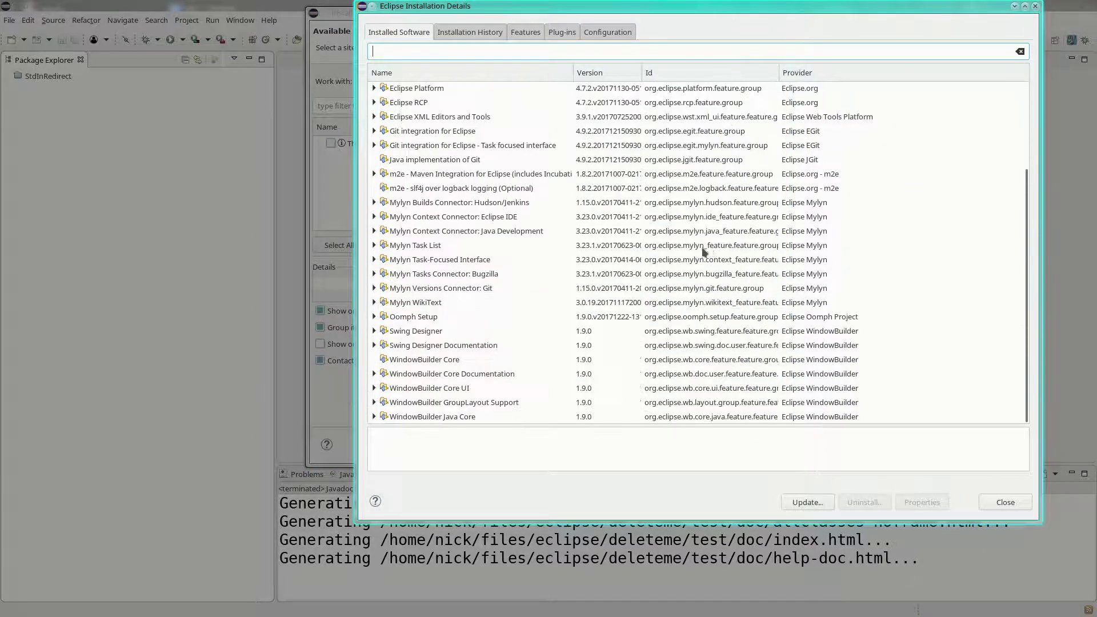
pyautogui.scroll(3, 706, 250)
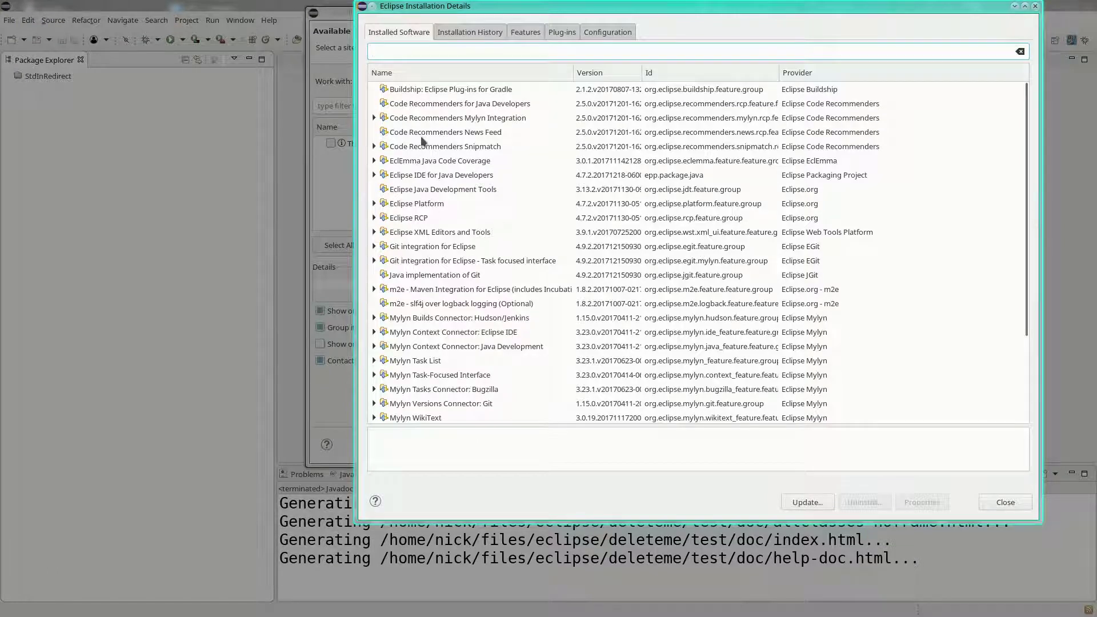
pyautogui.scroll(-3, 434, 322)
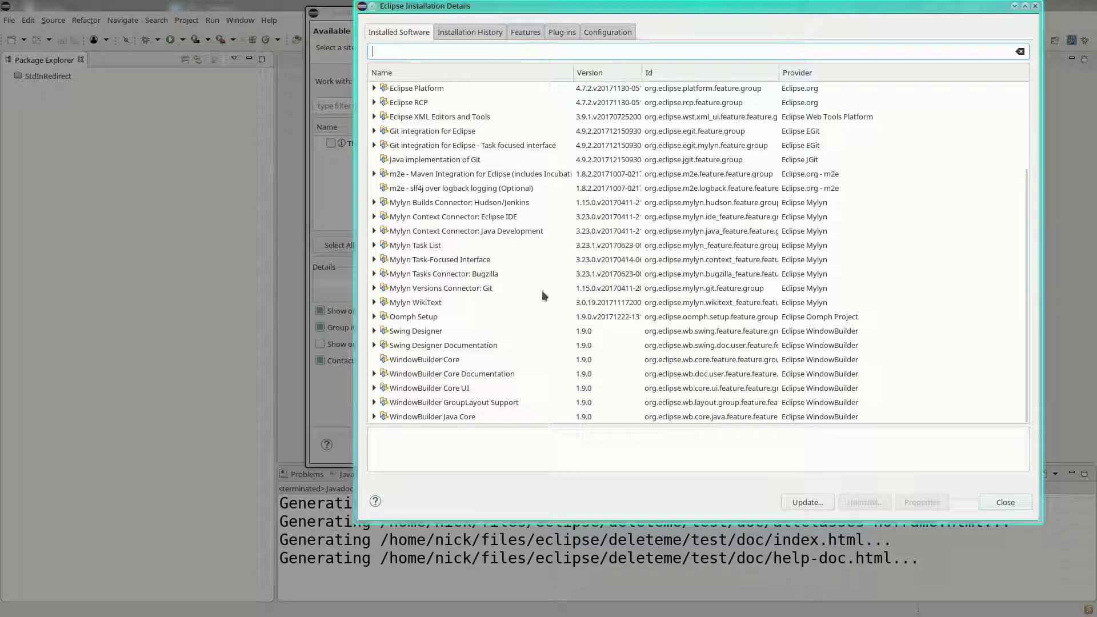
pyautogui.click(999, 502)
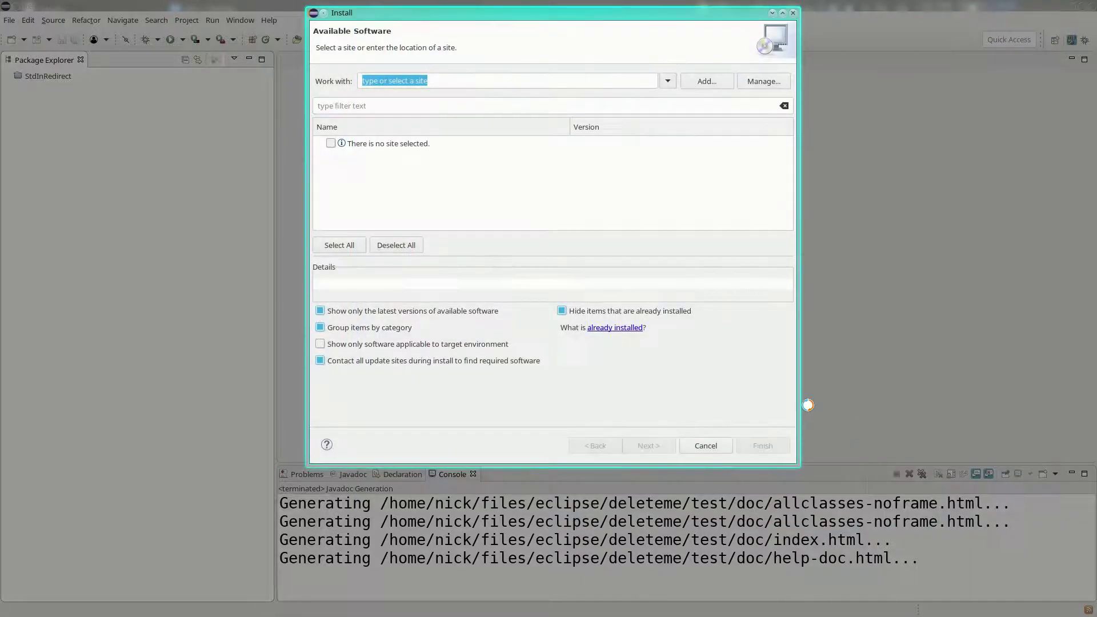
# - Search the Oxygen release site's available software for "swing", including items that are already installed
pyautogui.click(561, 315)
pyautogui.click(667, 85)
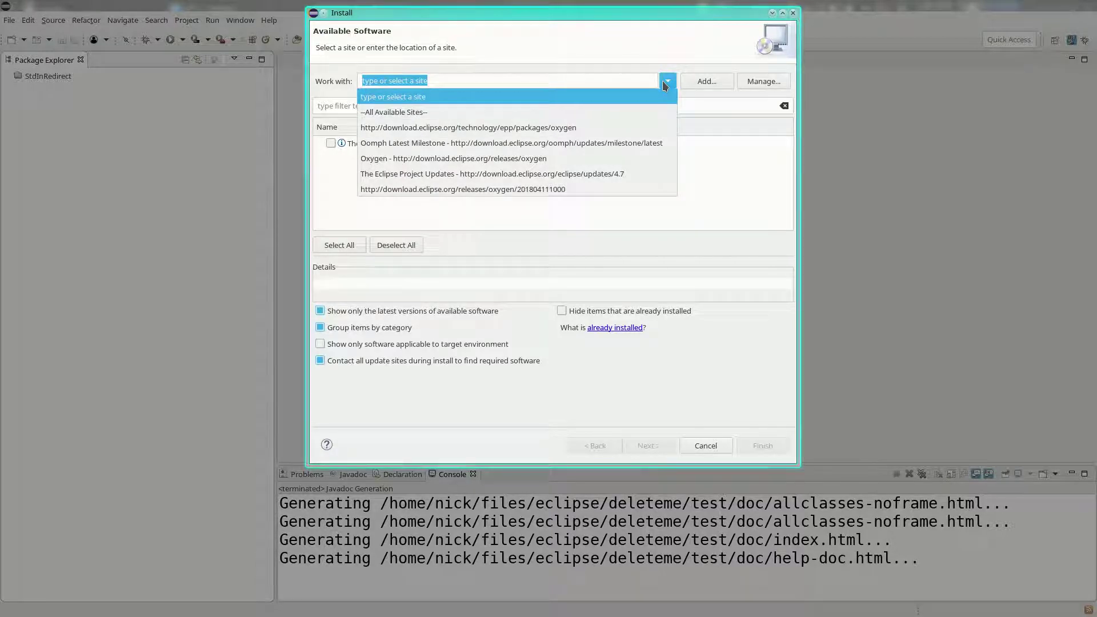
pyautogui.click(531, 163)
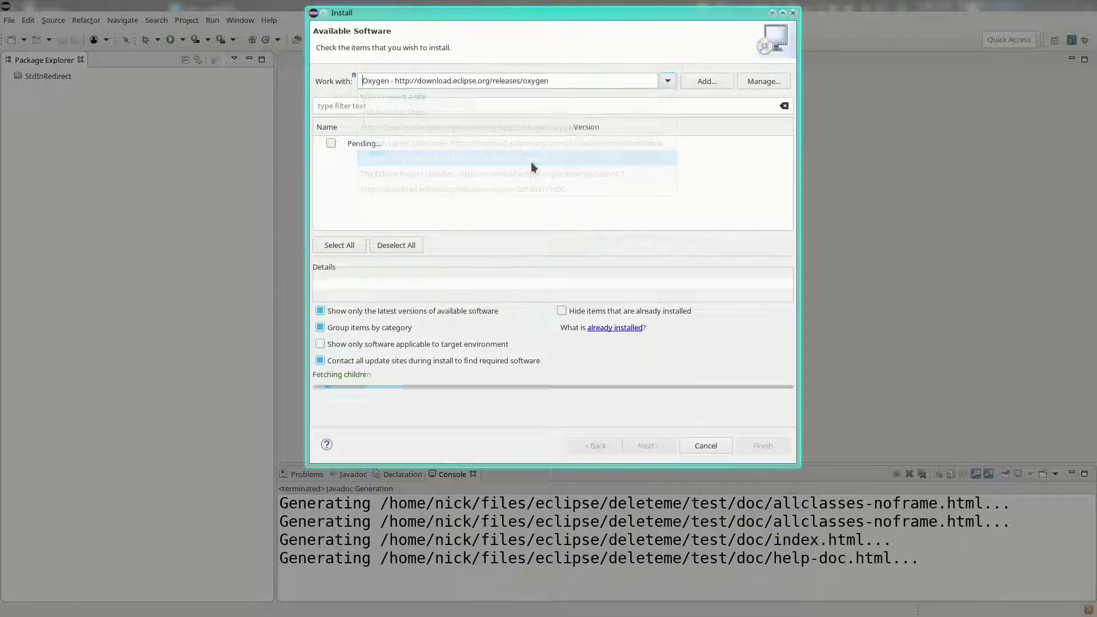
pyautogui.click(386, 106)
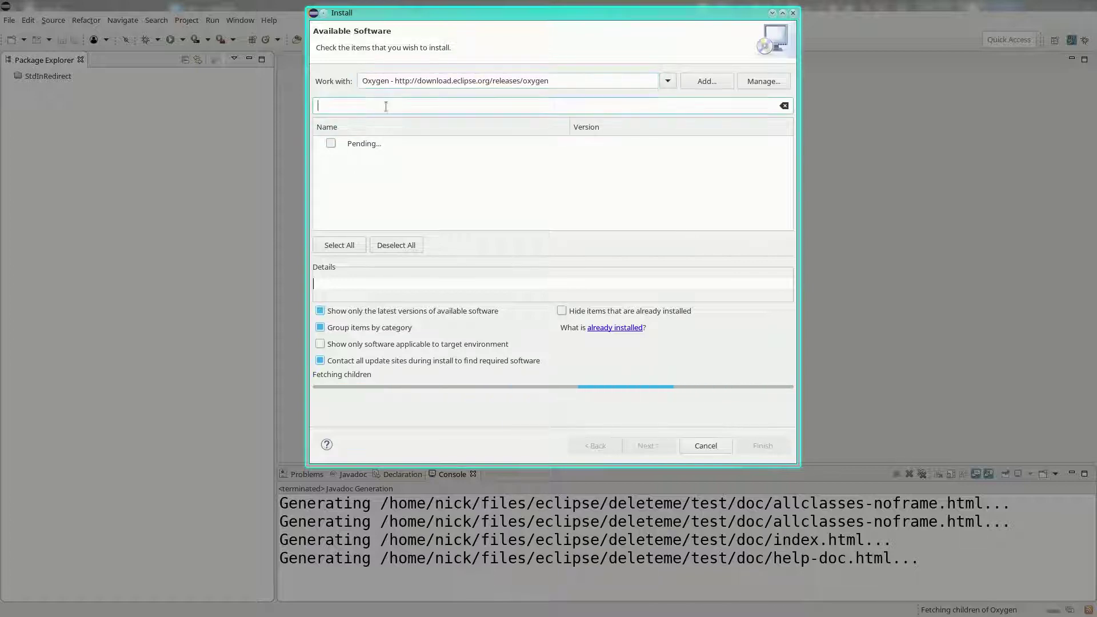
pyautogui.write('swing')
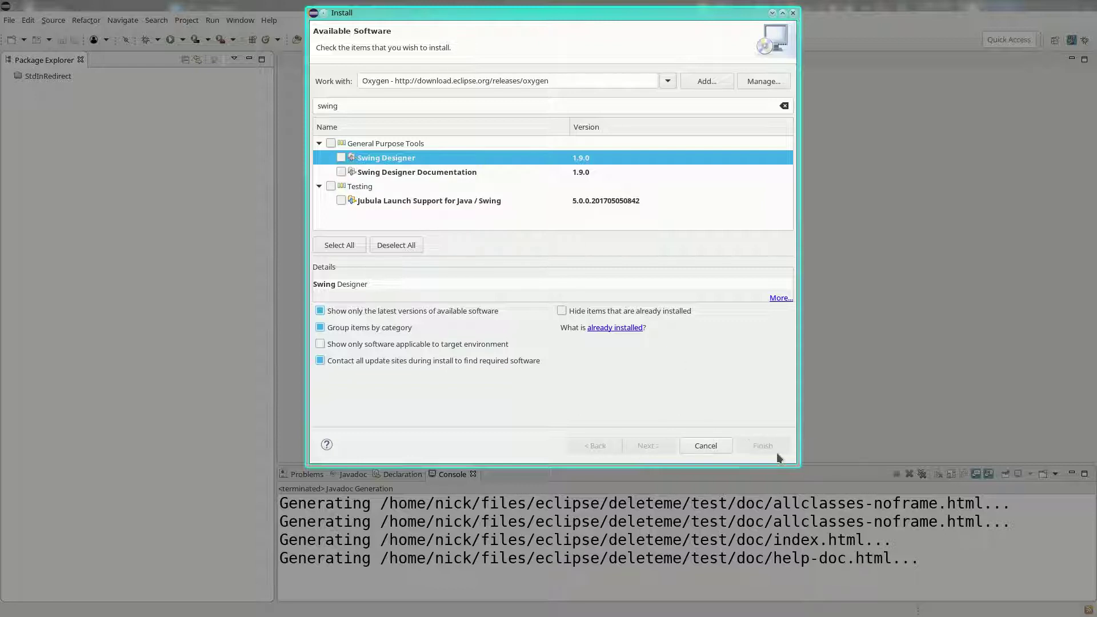
# - Search the Oxygen site for "windowbuilder" with installed items shown and hidden, and leave the installer without installing anything
pyautogui.click(417, 105)
pyautogui.click(137, 106)
pyautogui.write('windowbuilder')
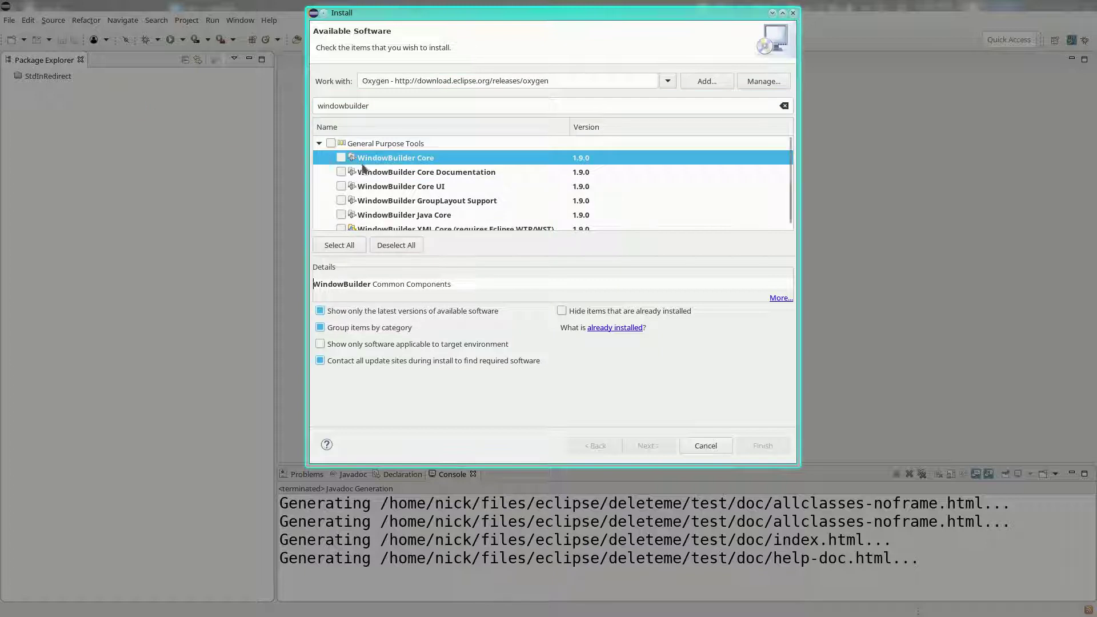
pyautogui.scroll(-1, 364, 179)
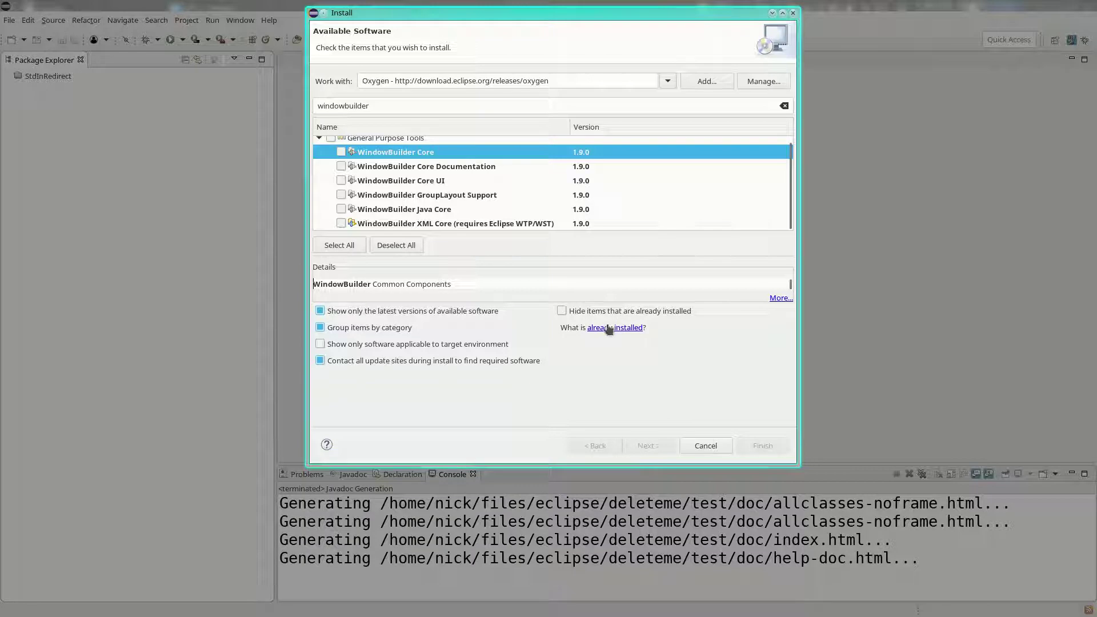
pyautogui.click(560, 311)
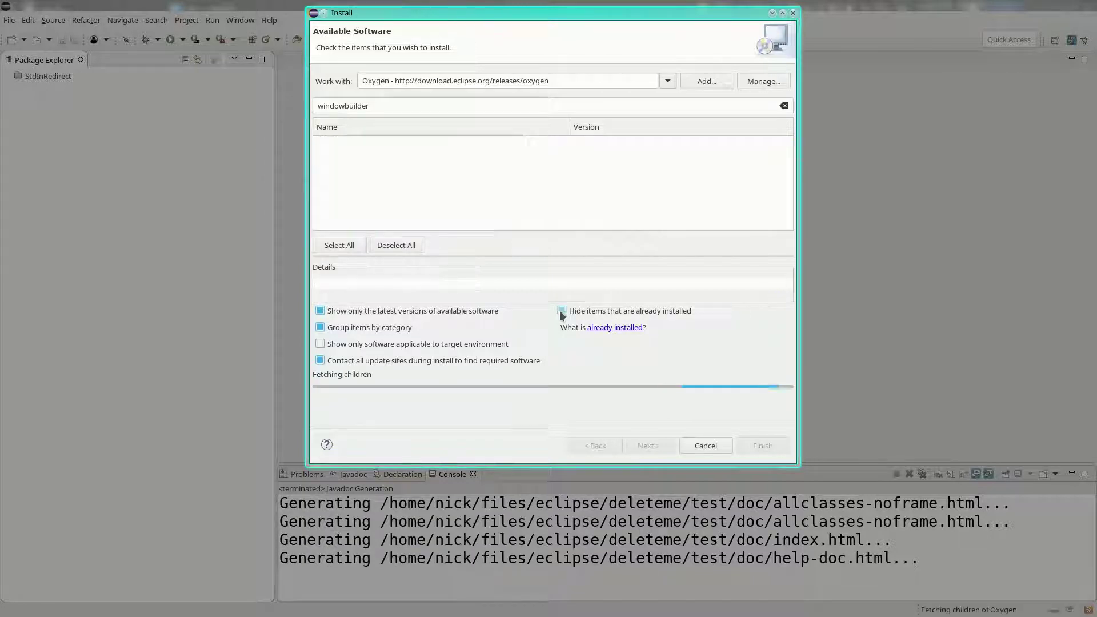
pyautogui.click(705, 445)
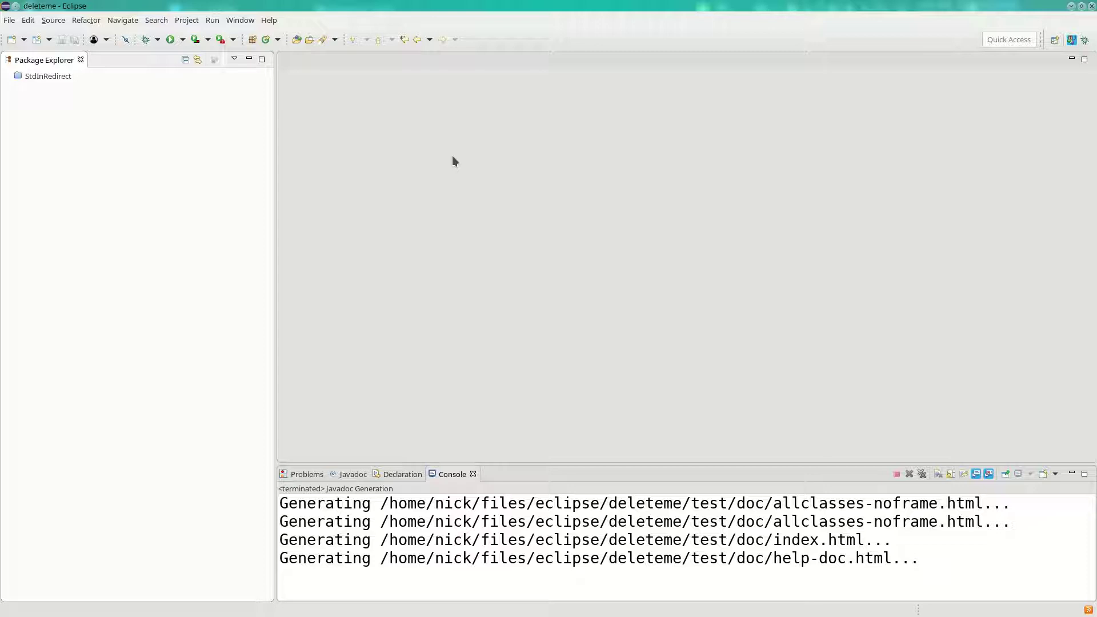
pyautogui.hotkey('alt', 'Tab')
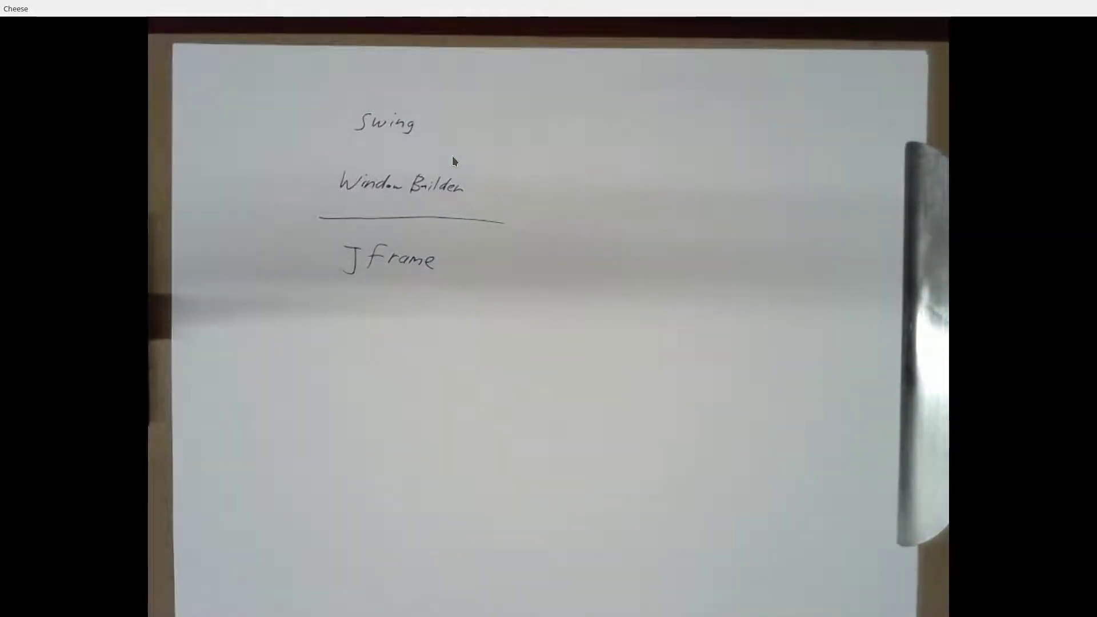
pyautogui.hotkey('ctrl', 'F2')
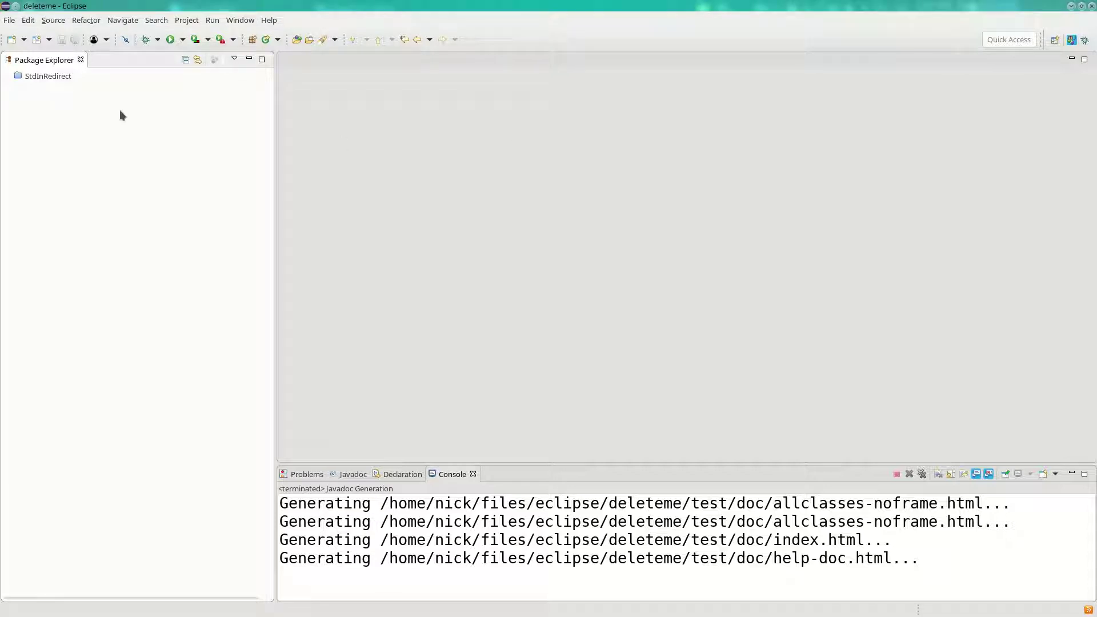
pyautogui.click(5, 7)
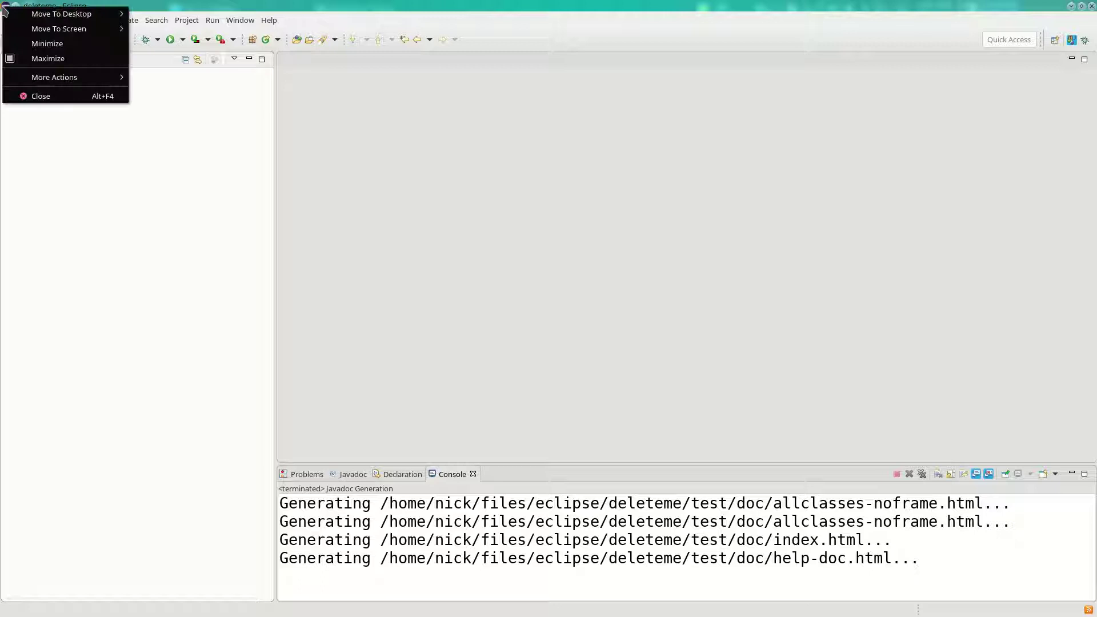
pyautogui.click(245, 160)
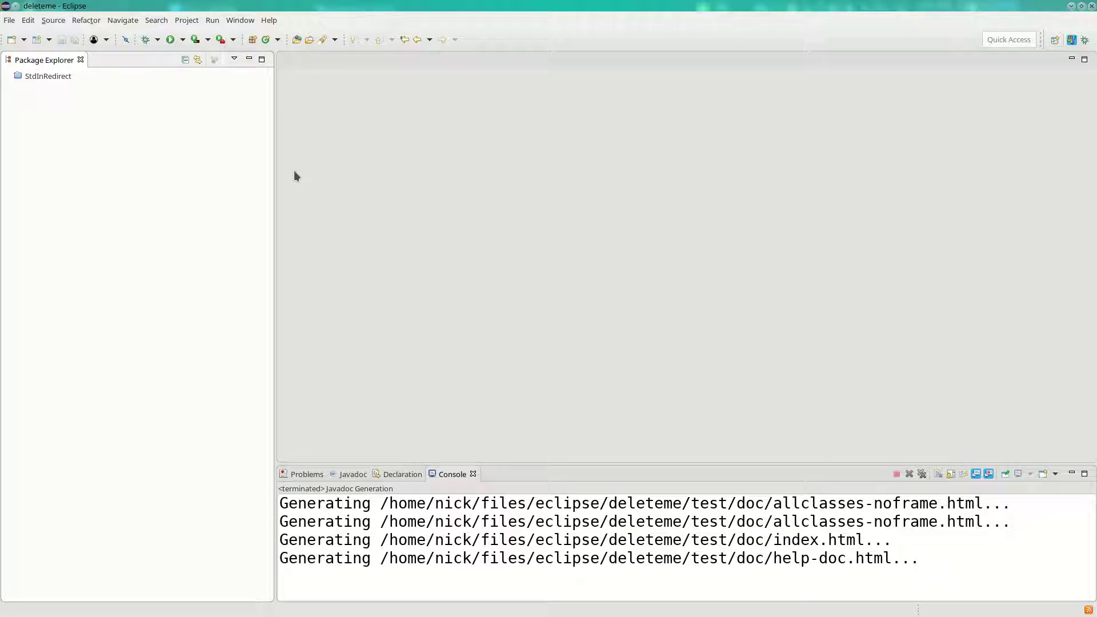
# - Create a new Java project named SwingDemo with the default settings
pyautogui.click(8, 22)
pyautogui.moveTo(115, 36)
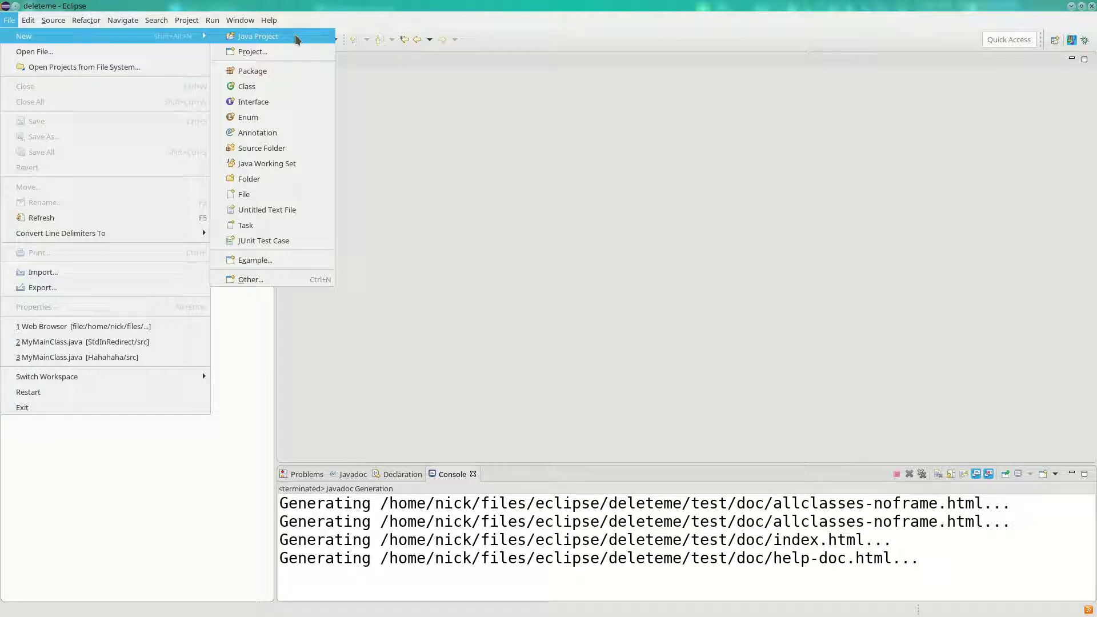
pyautogui.click(295, 36)
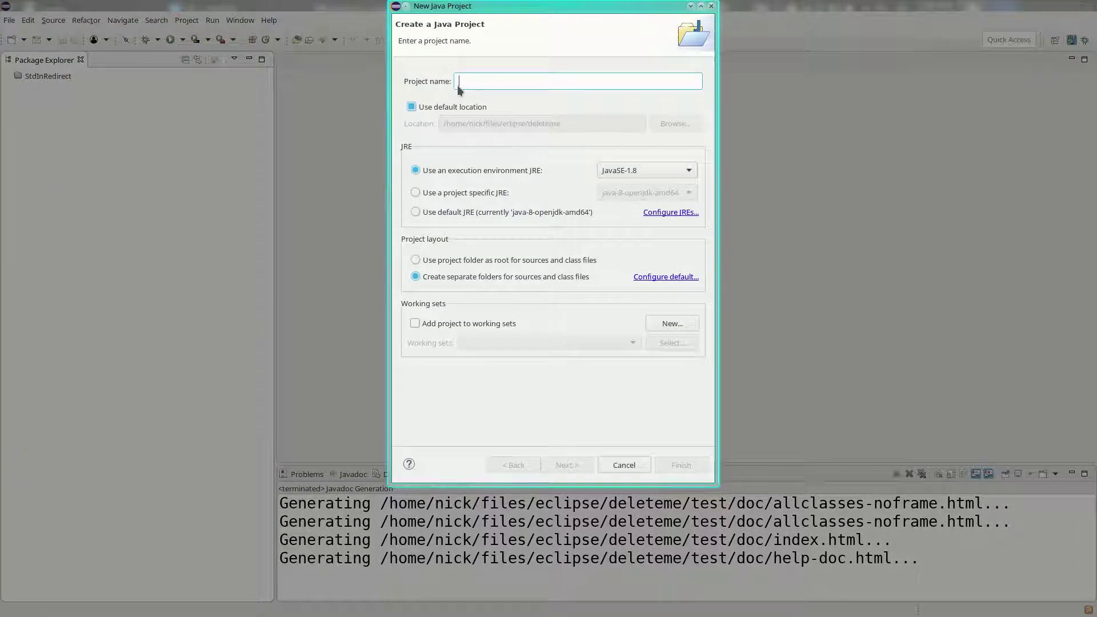
pyautogui.write('SwingDemo')
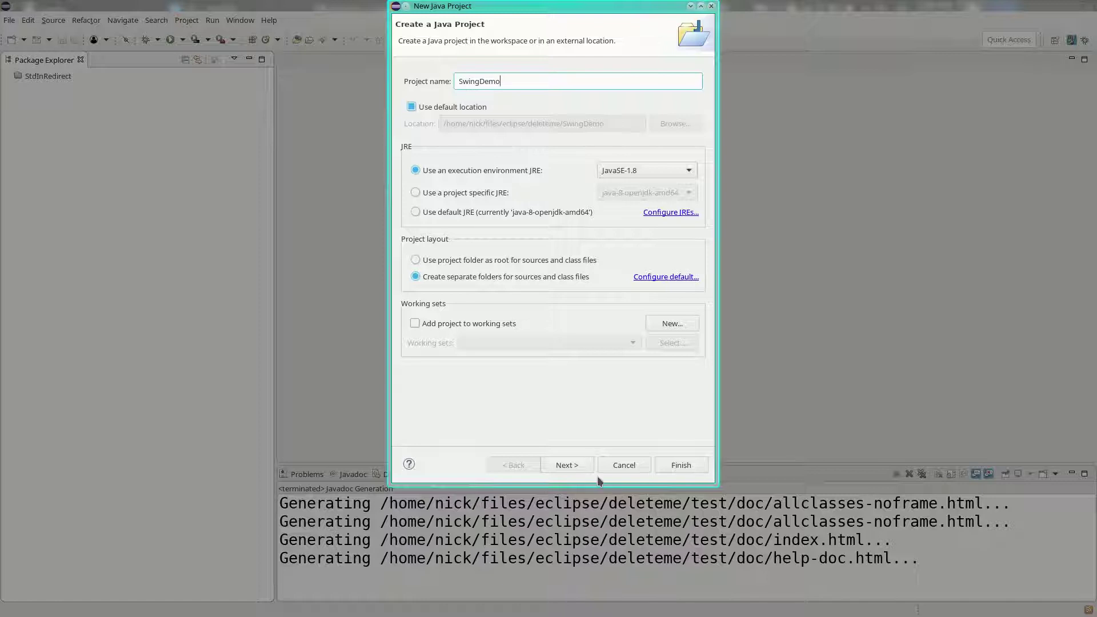
pyautogui.click(680, 465)
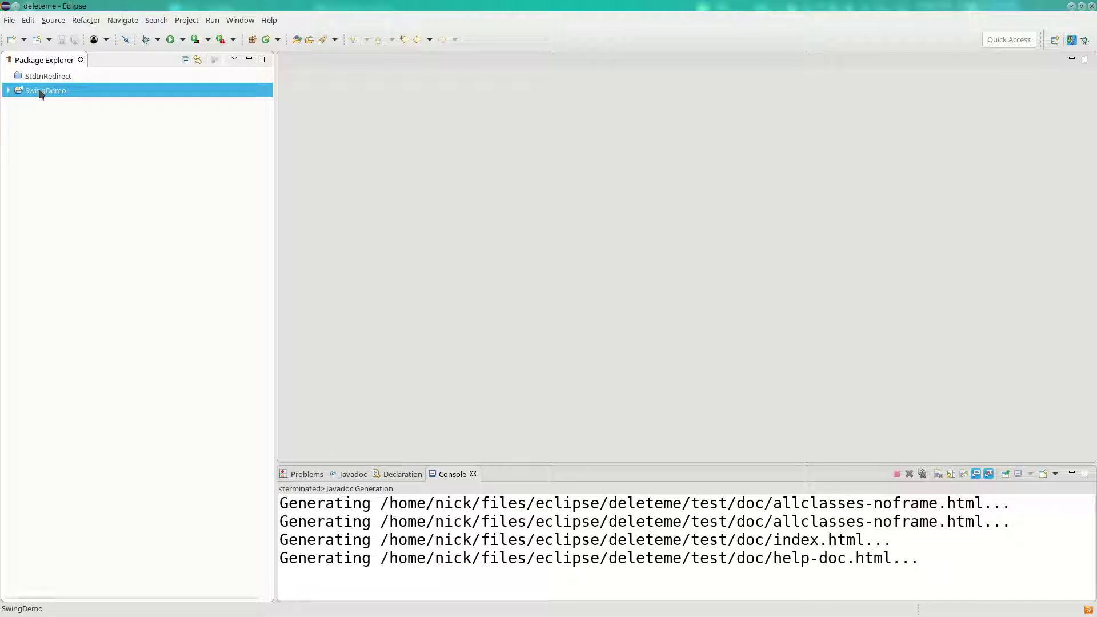
# - Examine the wizards for new items under WindowBuilder and its Swing Designer group, and leave without creating anything
pyautogui.click(9, 21)
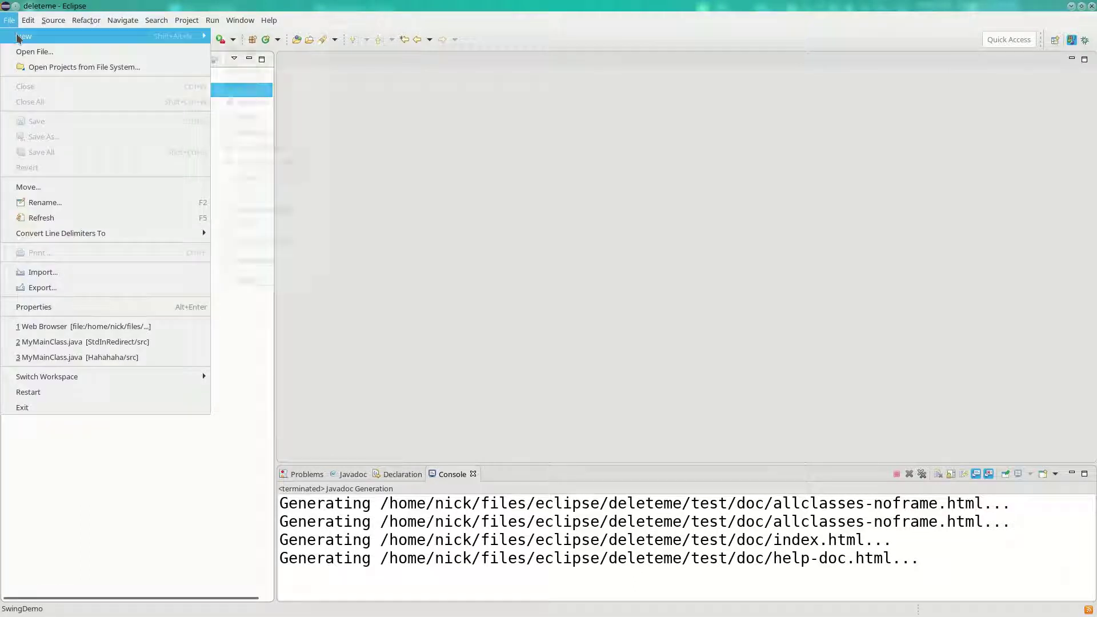
pyautogui.moveTo(34, 36)
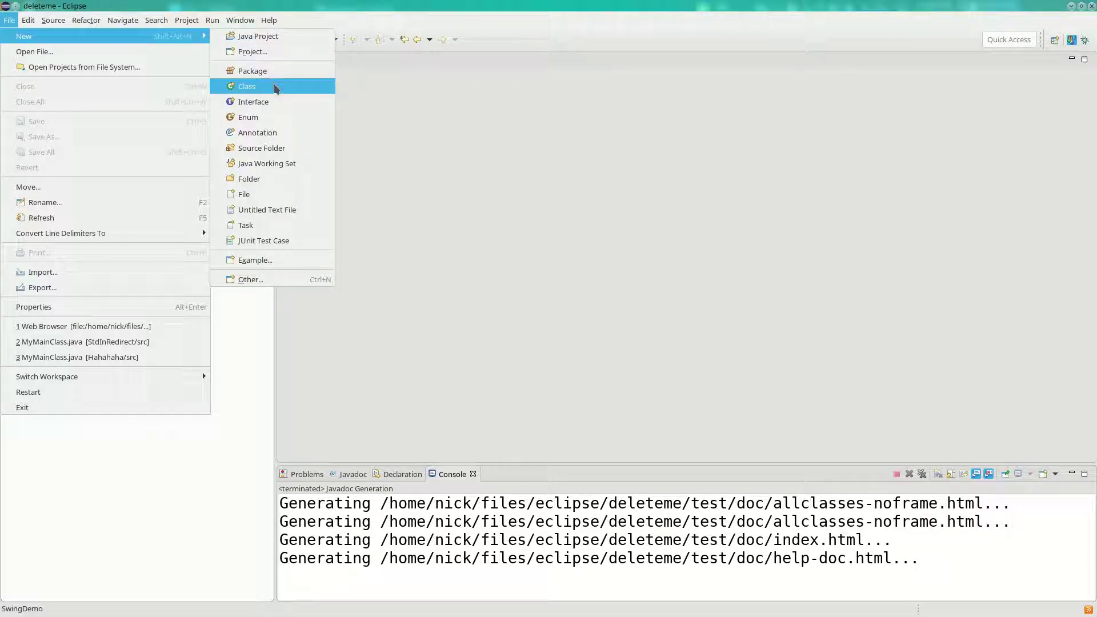
pyautogui.click(282, 280)
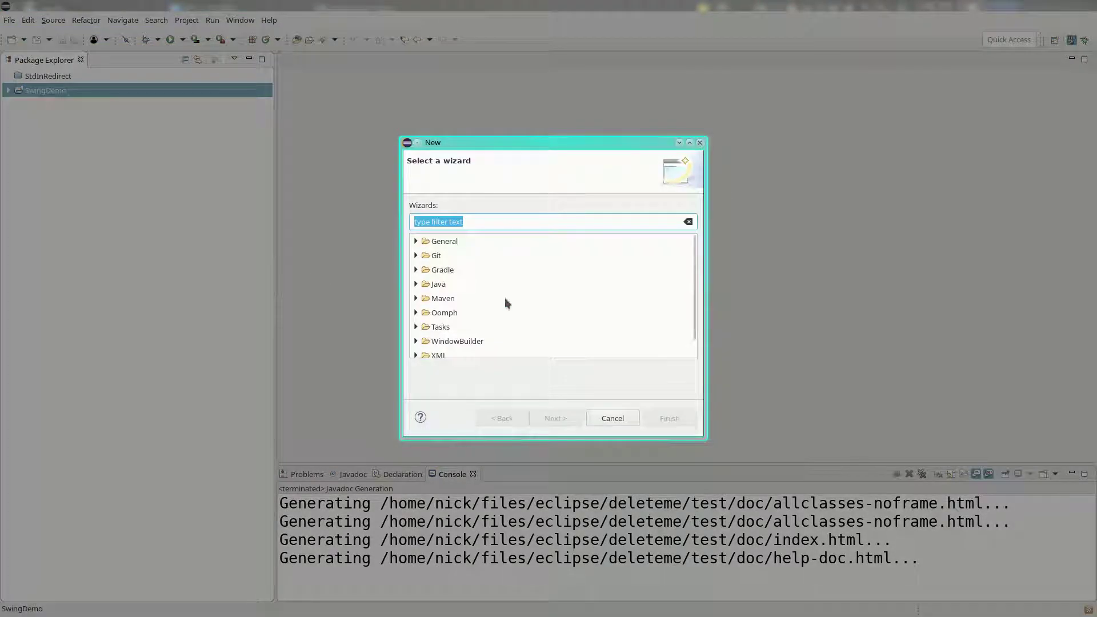
pyautogui.scroll(-1, 506, 298)
pyautogui.click(416, 323)
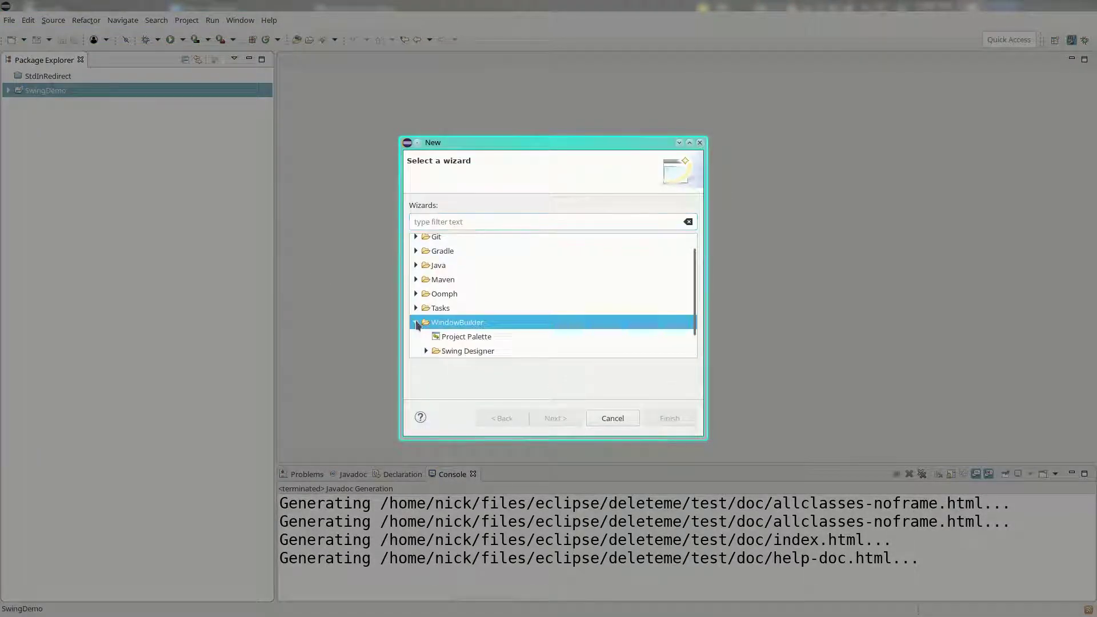
pyautogui.scroll(-1, 558, 317)
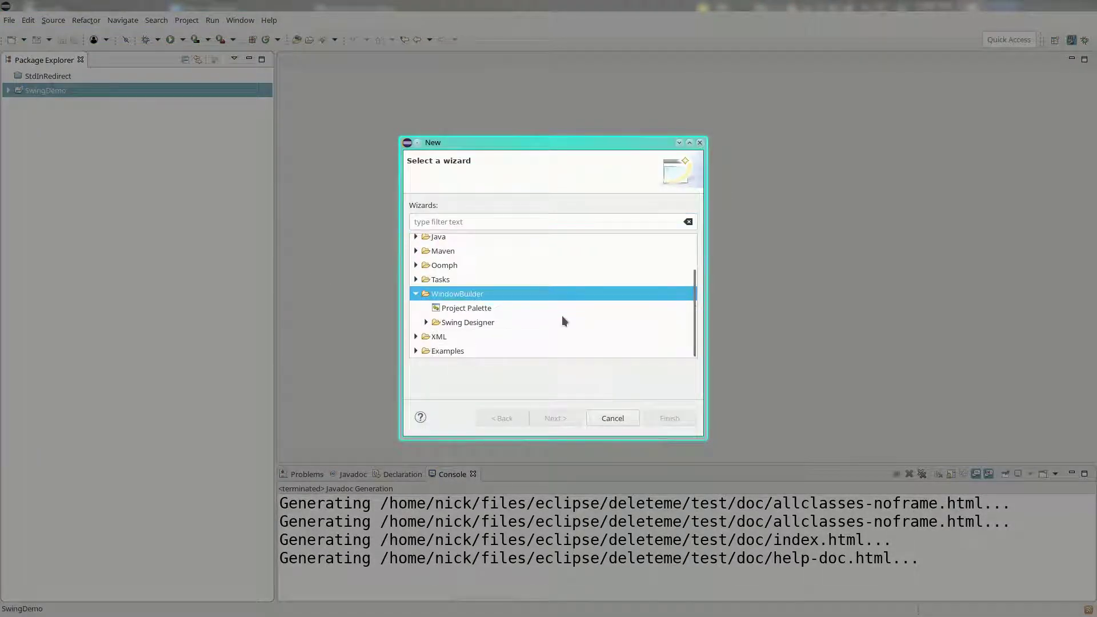
pyautogui.click(427, 323)
pyautogui.scroll(-3, 564, 296)
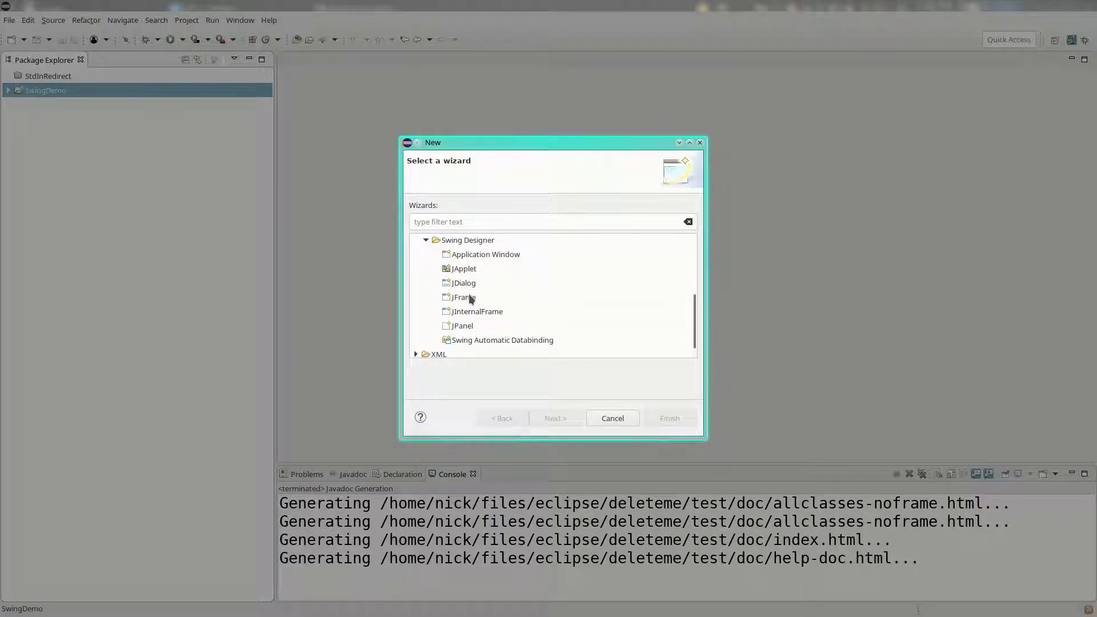
pyautogui.scroll(2, 492, 309)
pyautogui.click(502, 295)
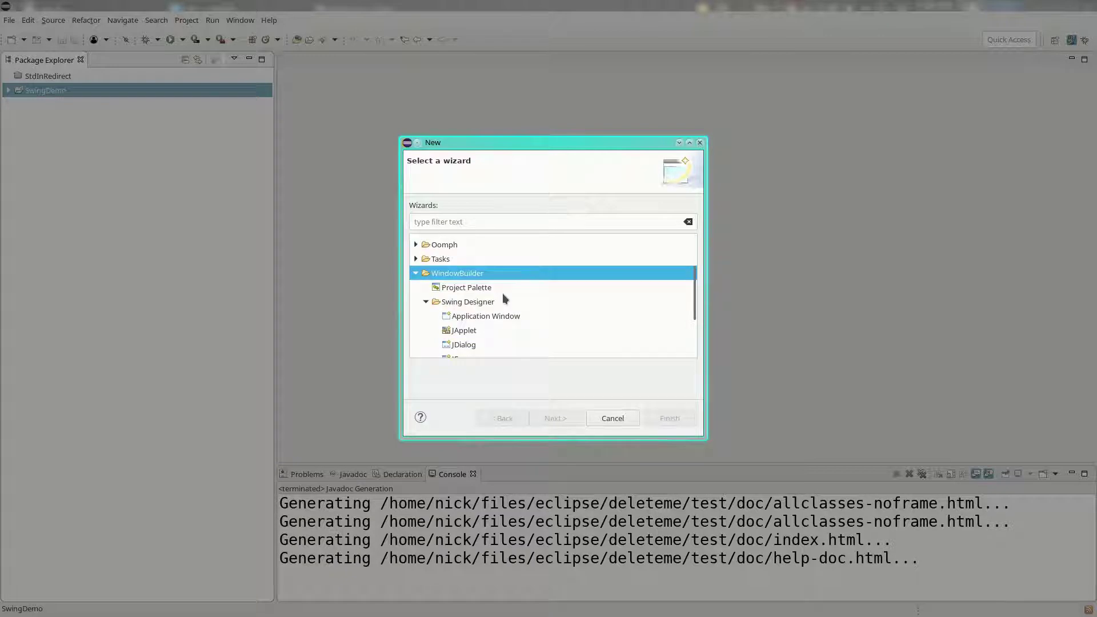
pyautogui.scroll(1, 502, 293)
pyautogui.scroll(-1, 502, 293)
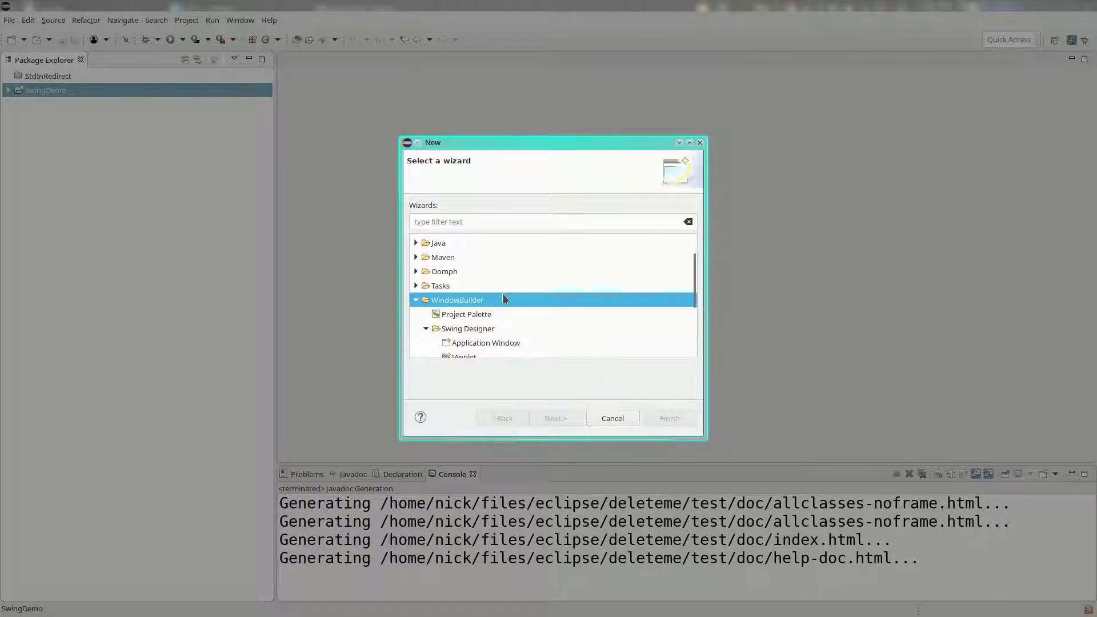
pyautogui.scroll(1, 503, 298)
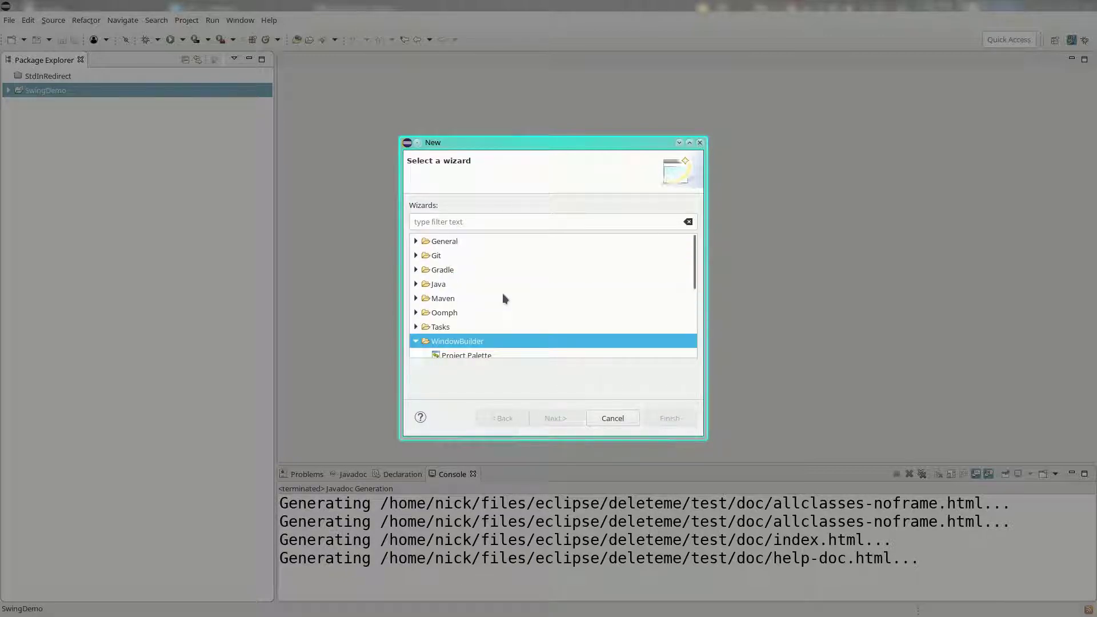
pyautogui.scroll(-1, 504, 299)
pyautogui.click(616, 418)
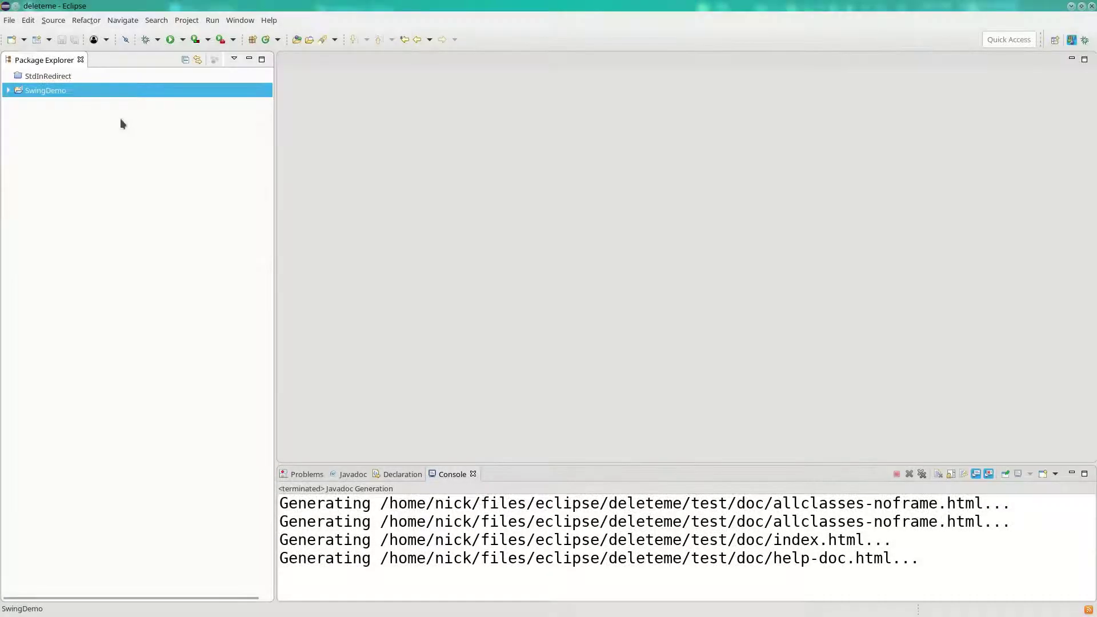
# - Create a JFrame class named MyMainJFrame in SwingDemo's src folder with the Swing Designer wizard, keeping the default package and superclass
pyautogui.click(10, 20)
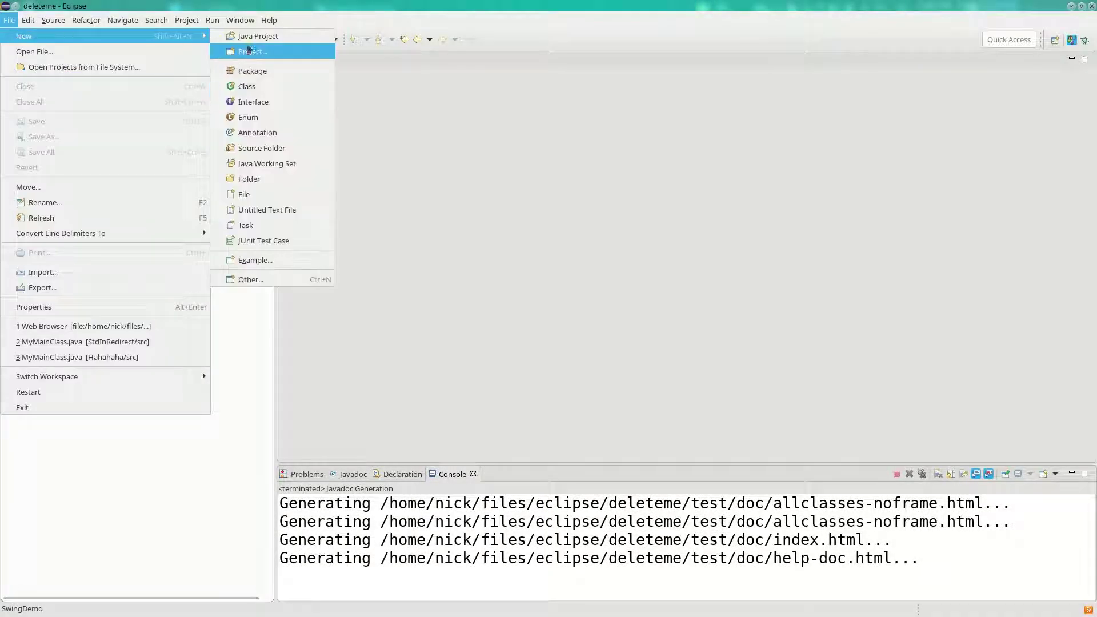
pyautogui.click(272, 280)
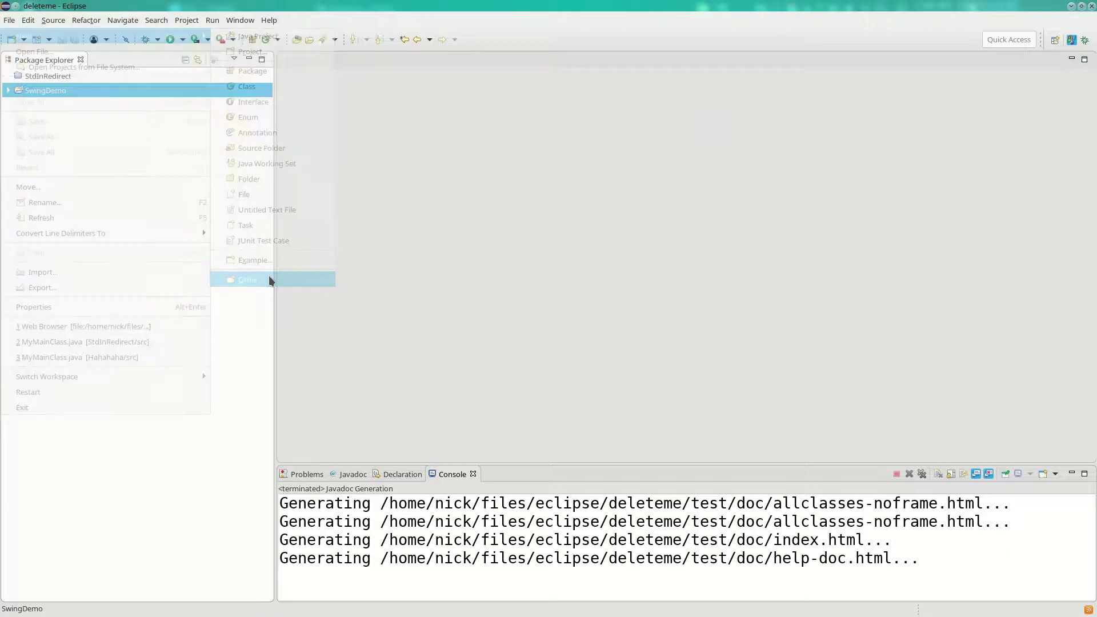
pyautogui.doubleClick(454, 341)
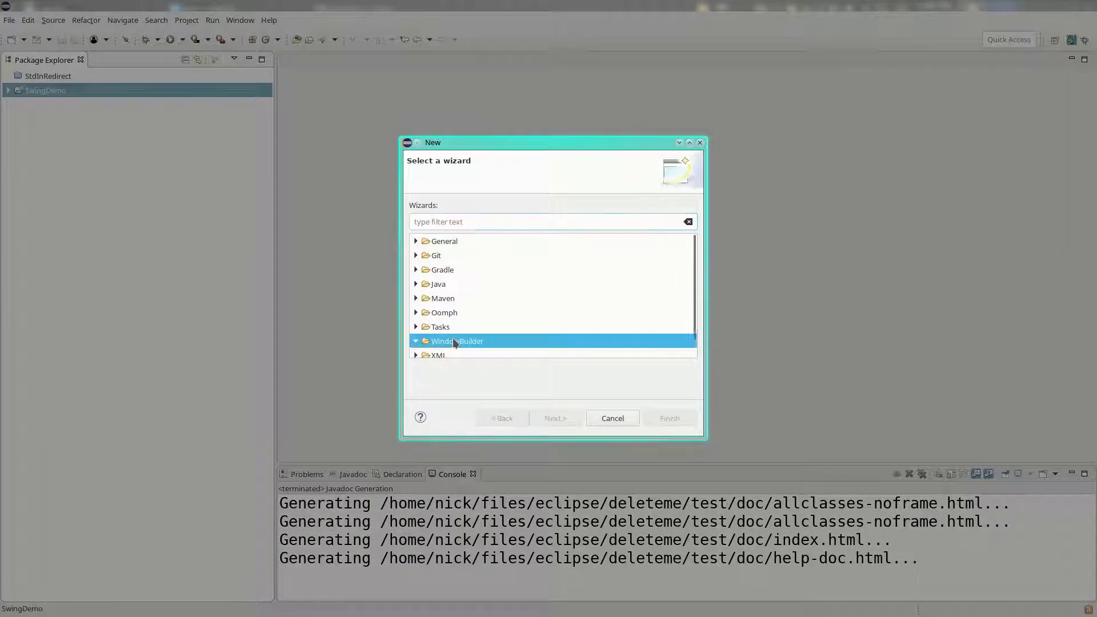
pyautogui.scroll(-1, 489, 337)
pyautogui.doubleClick(452, 323)
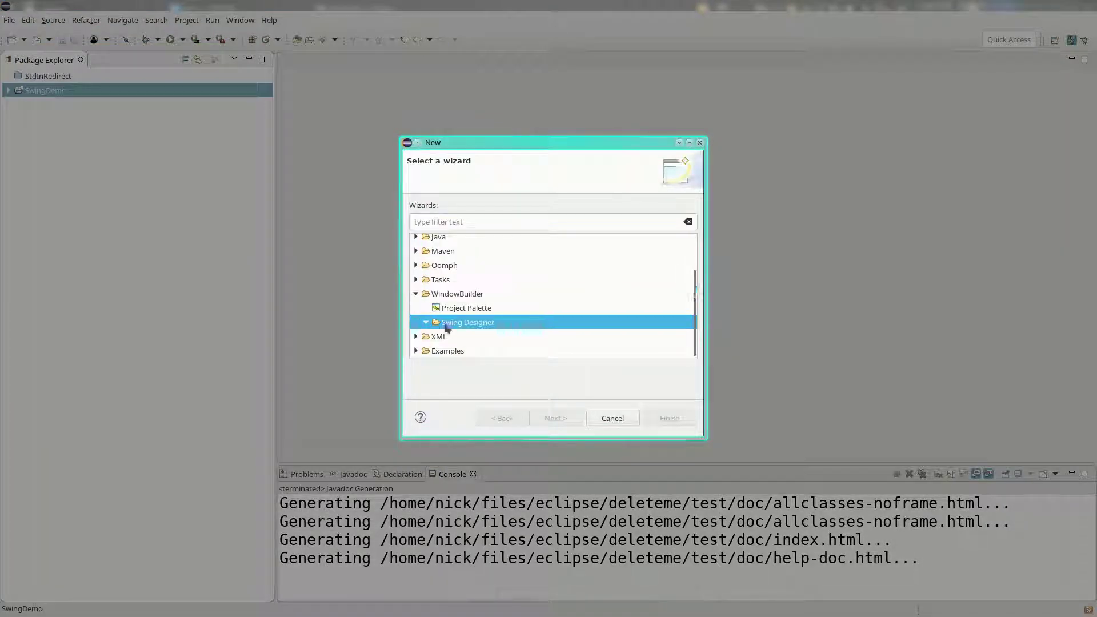
pyautogui.scroll(-1, 452, 326)
pyautogui.click(463, 341)
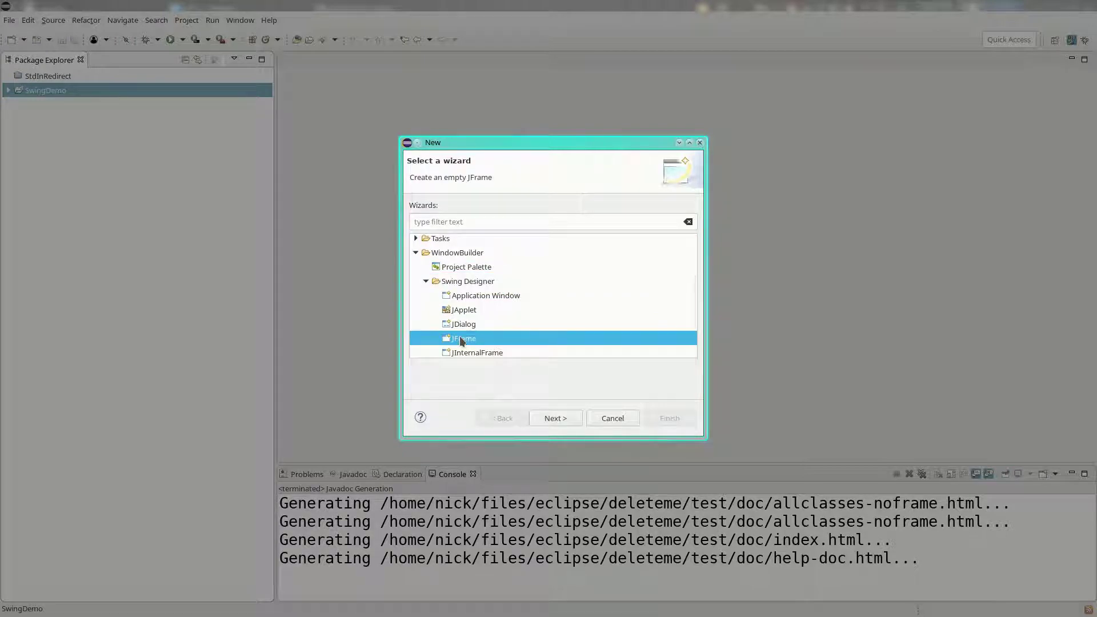
pyautogui.click(569, 417)
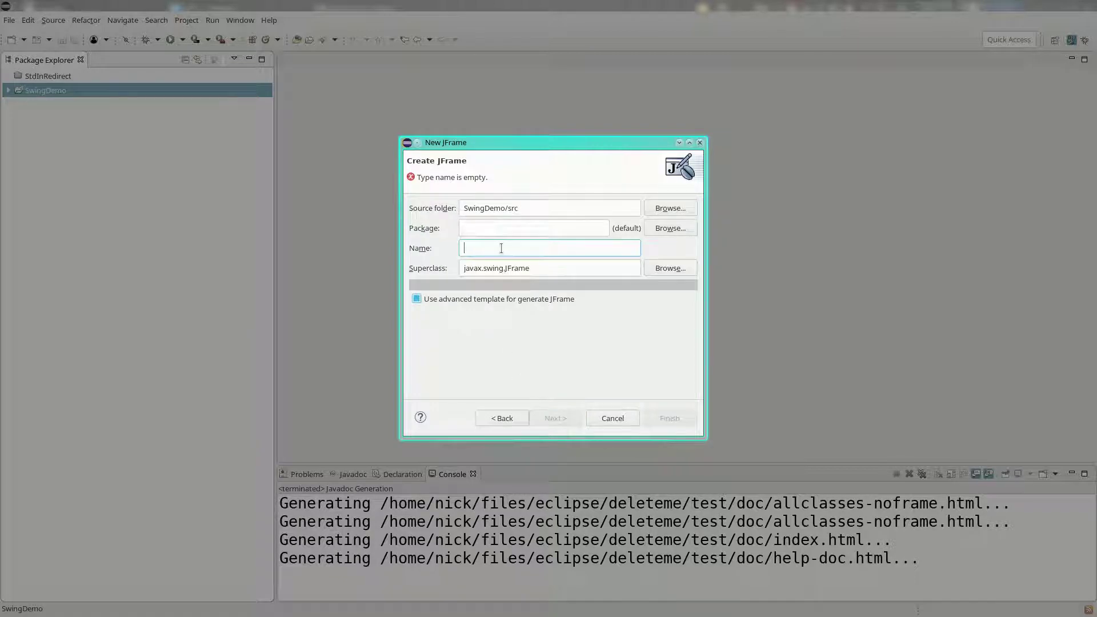
pyautogui.write('MyMainJFrame')
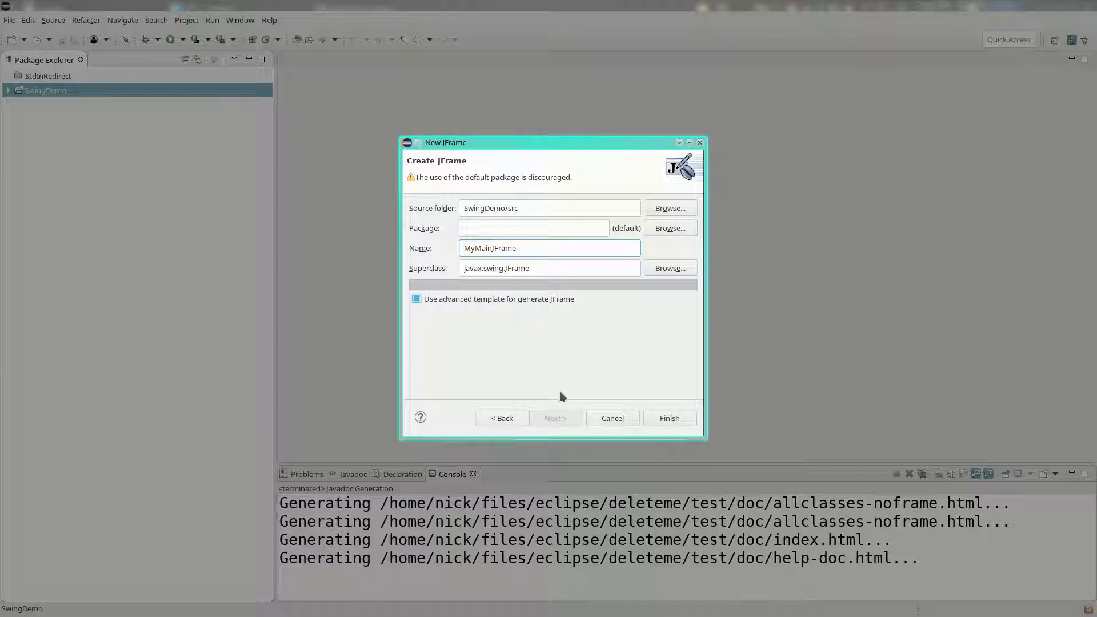
pyautogui.click(658, 419)
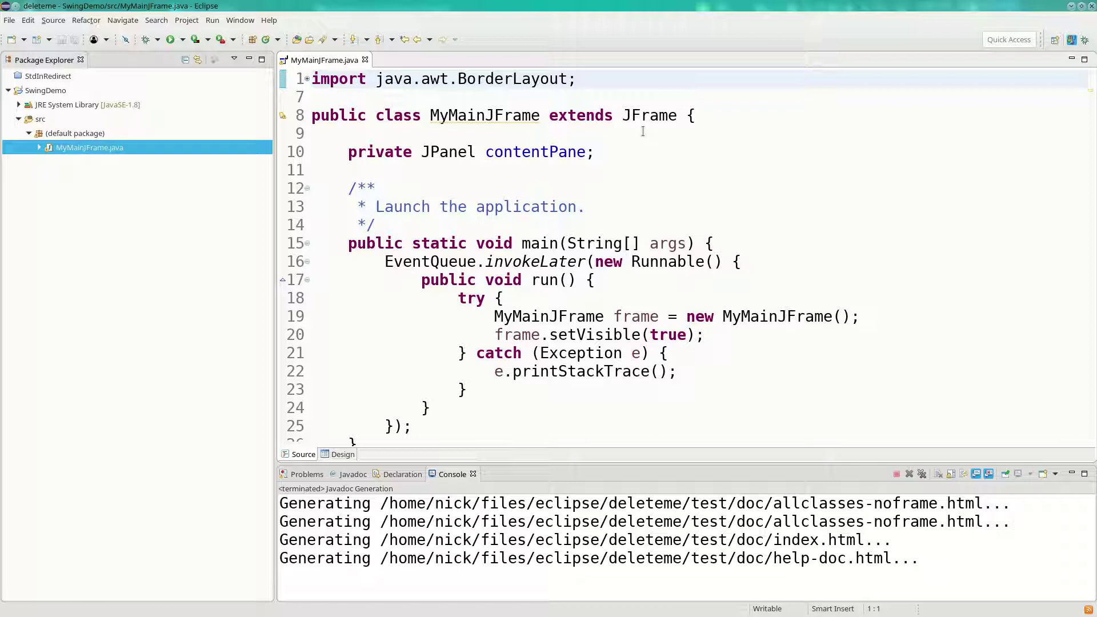
# - Examine the MyMainJFrame class declaration and read the documentation of its JFrame superclass
pyautogui.doubleClick(650, 116)
pyautogui.doubleClick(457, 117)
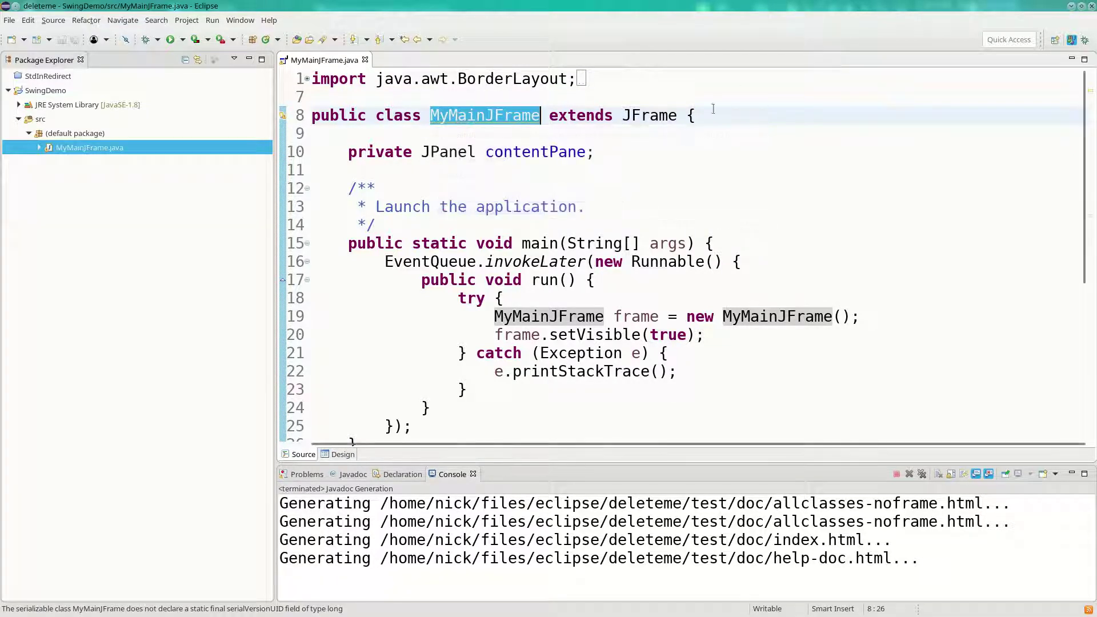
pyautogui.doubleClick(662, 117)
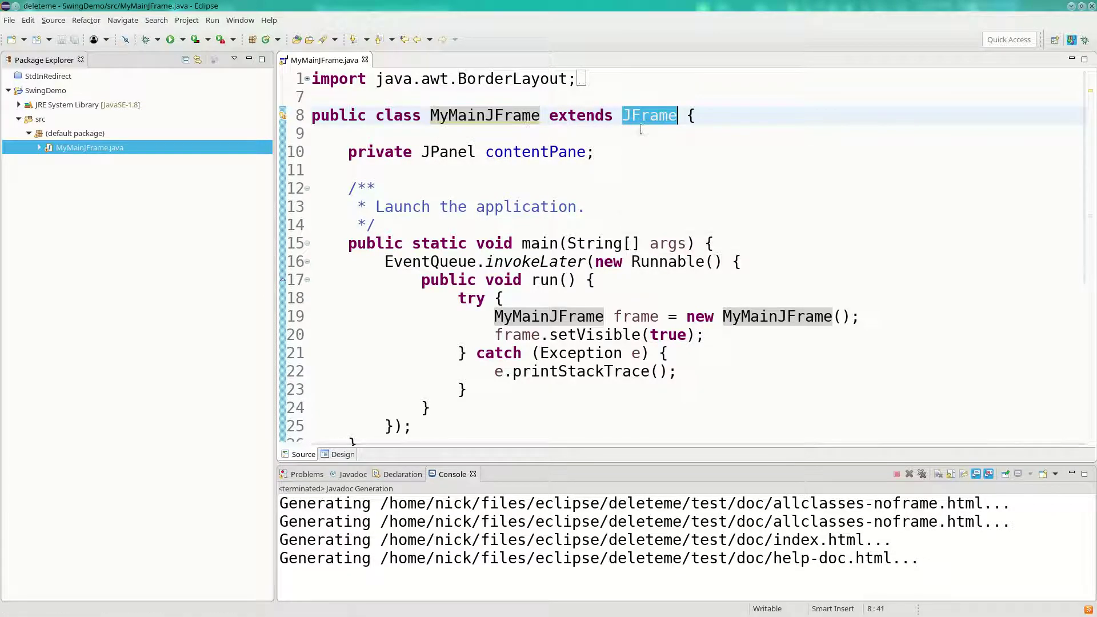
pyautogui.doubleClick(517, 117)
pyautogui.click(667, 117)
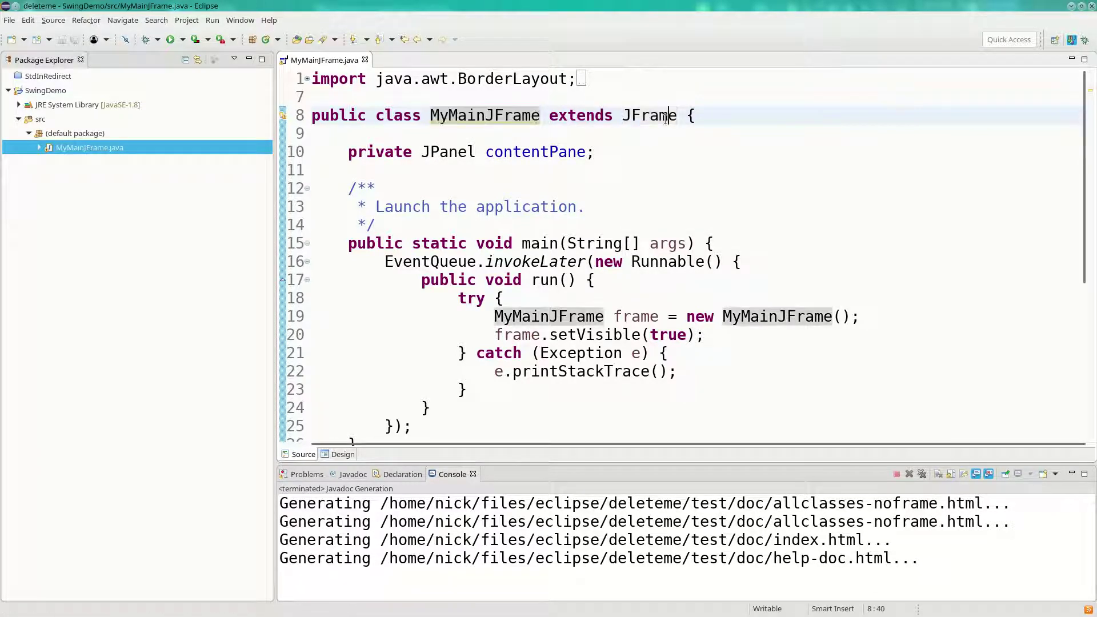
pyautogui.moveTo(668, 117)
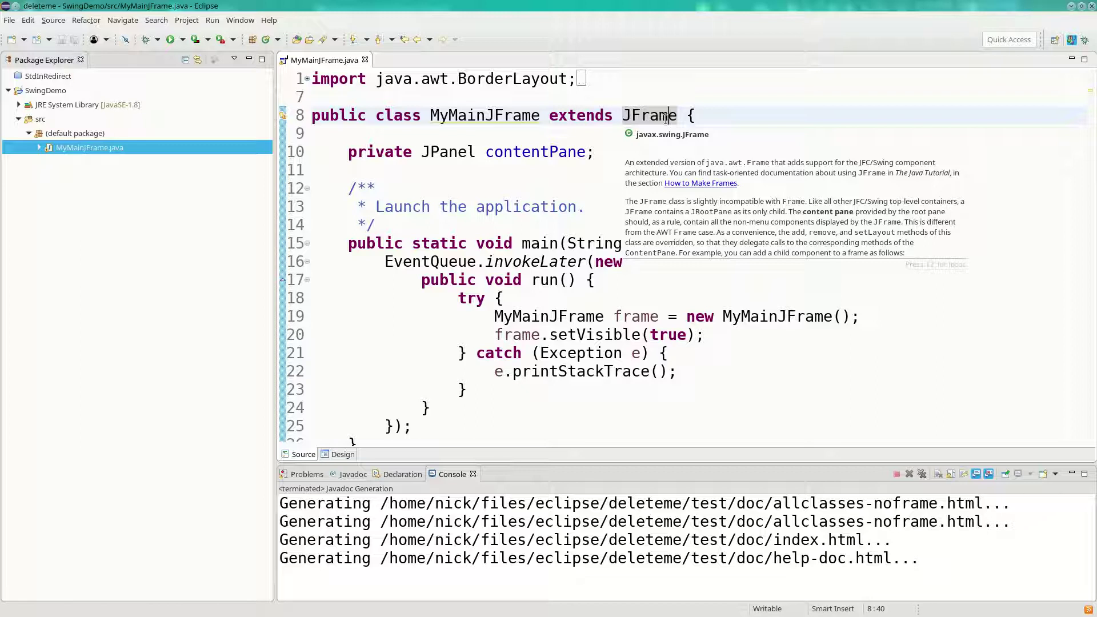
# - Examine the main method's EventQueue.invokeLater block, including the frame creation and setVisible call, through to the MyMainJFrame constructor
pyautogui.click(348, 316)
pyautogui.scroll(-2, 539, 287)
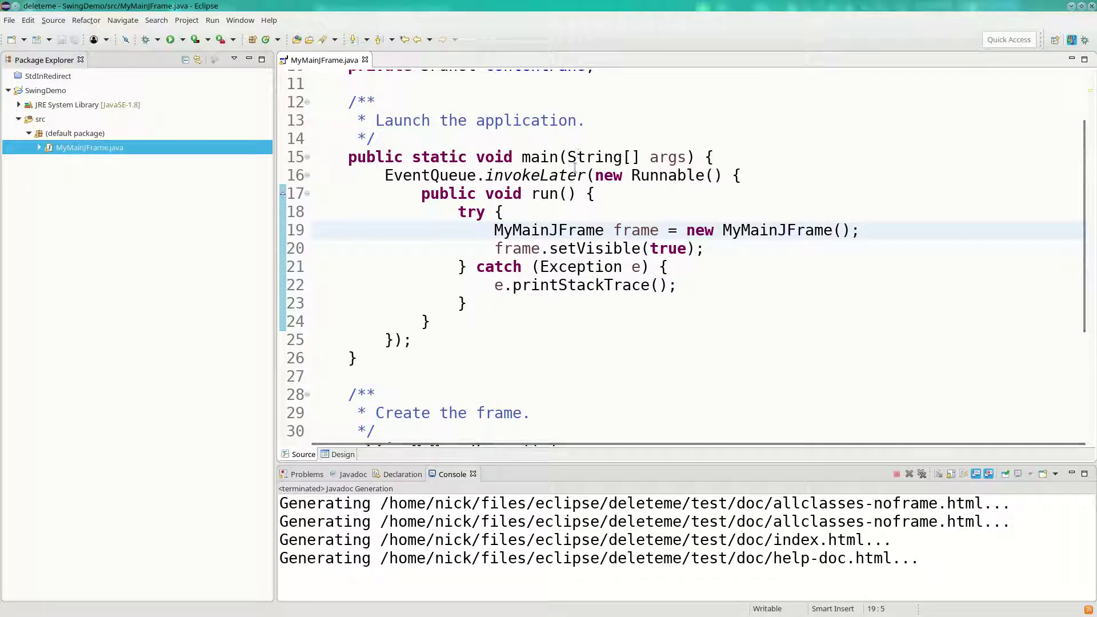
pyautogui.moveTo(387, 172); pyautogui.dragTo(721, 348)
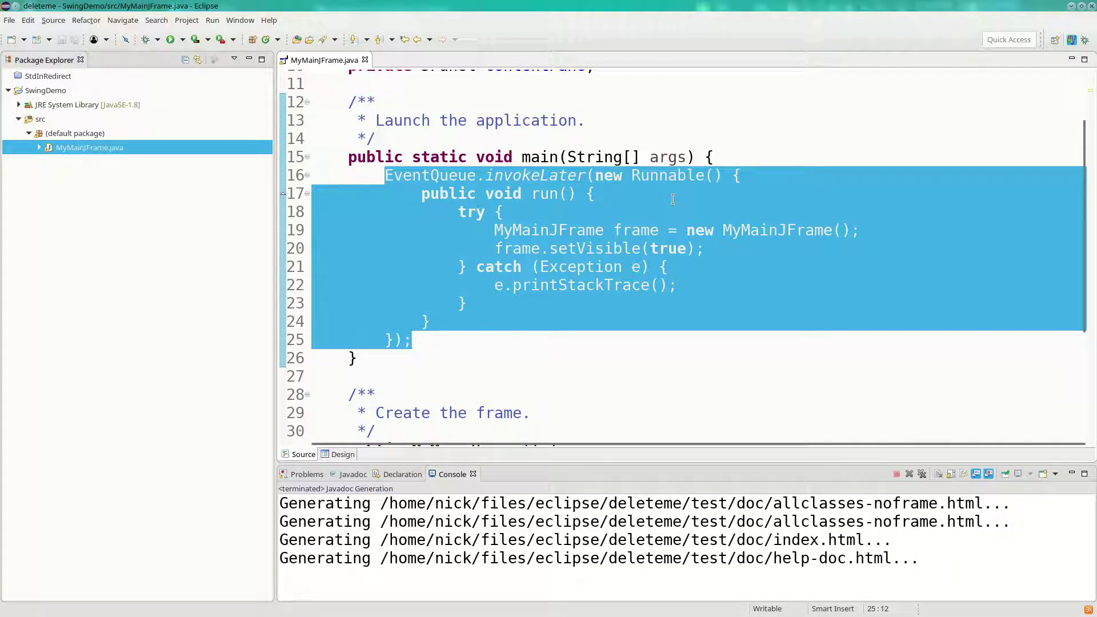
pyautogui.scroll(-2, 672, 199)
pyautogui.scroll(2, 672, 199)
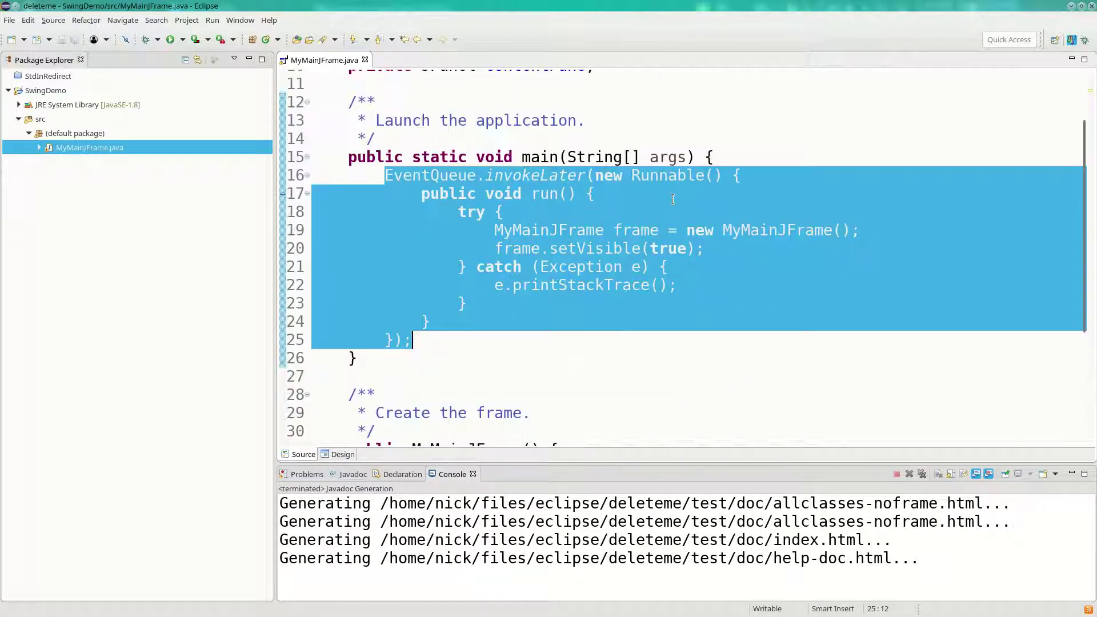
pyautogui.click(529, 189)
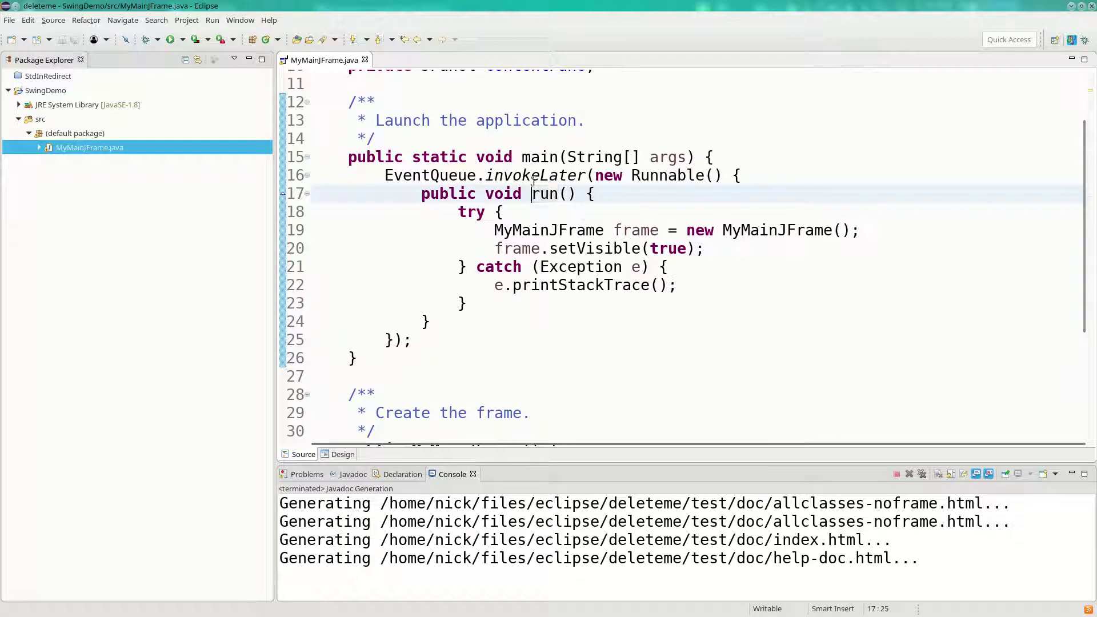
pyautogui.moveTo(726, 229)
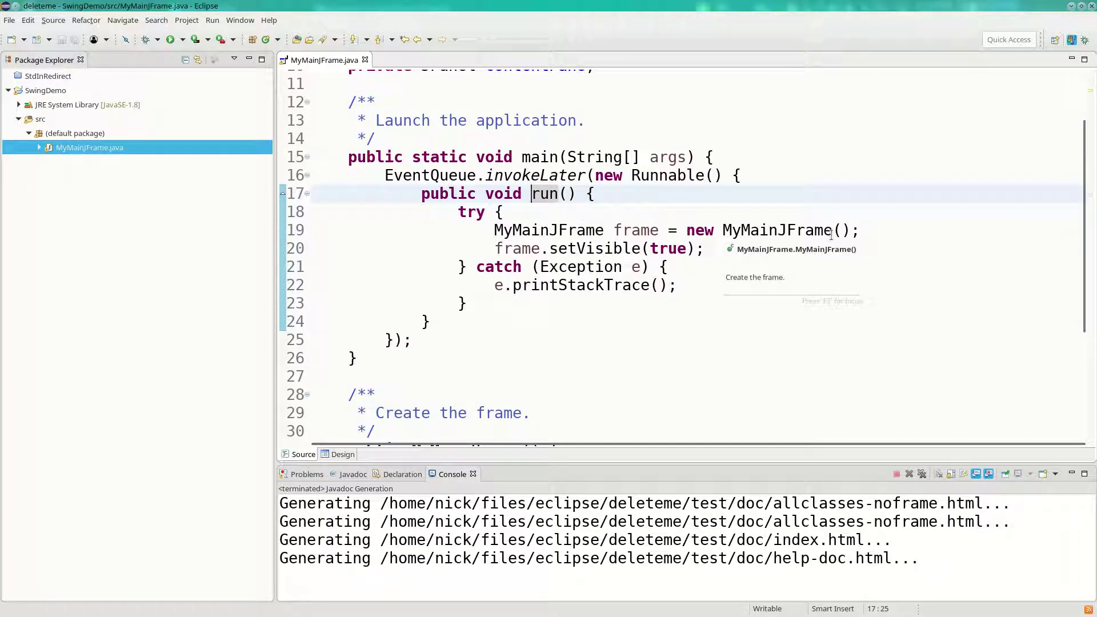
pyautogui.doubleClick(600, 251)
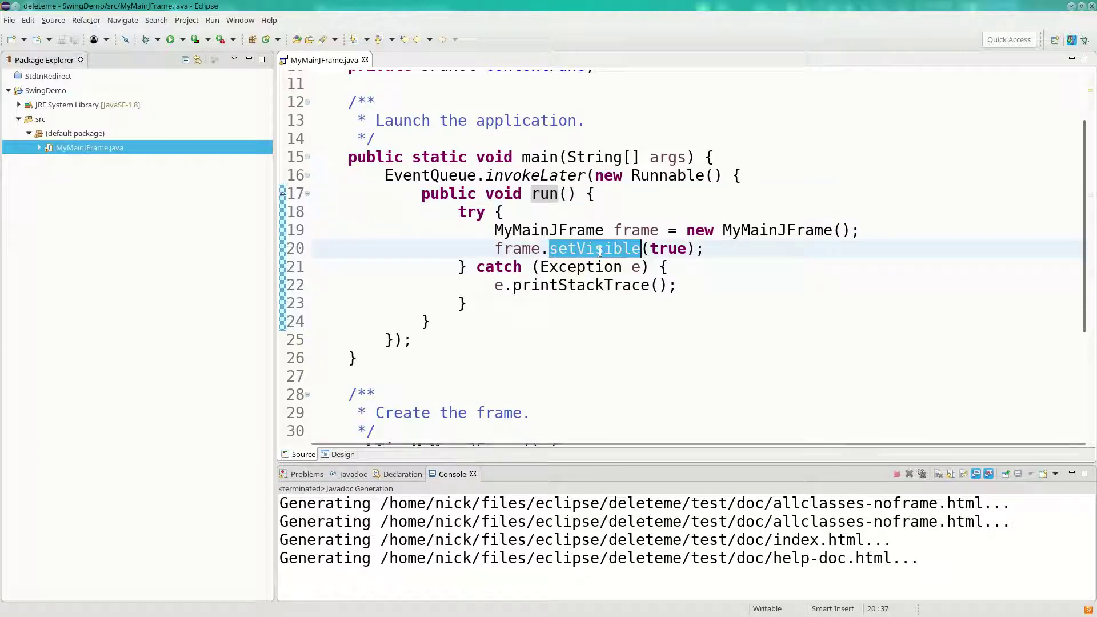
pyautogui.moveTo(600, 251)
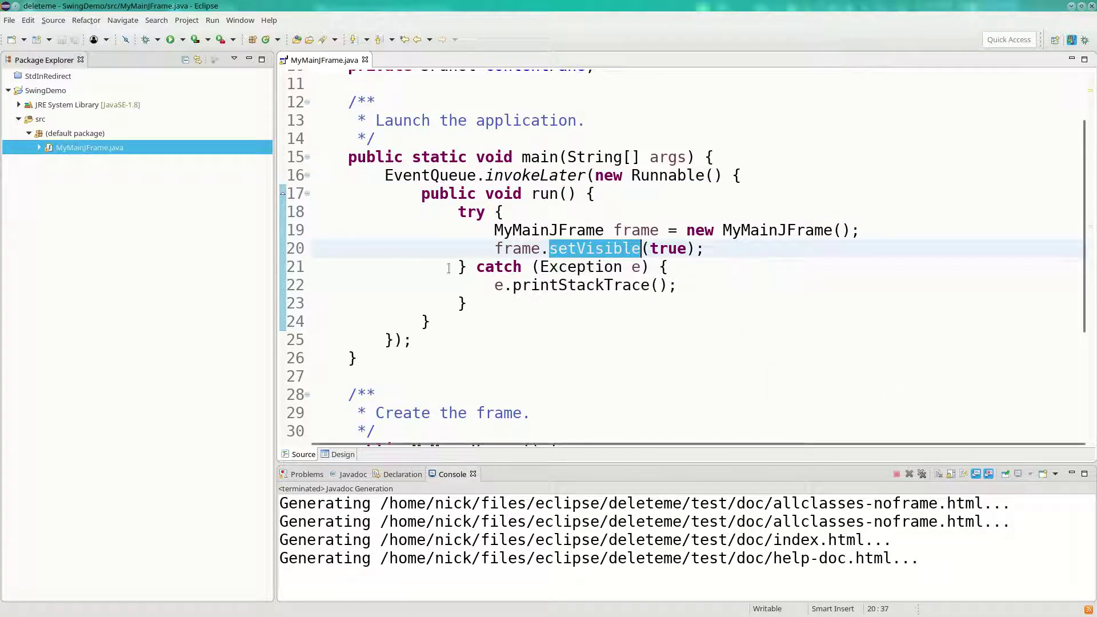
pyautogui.click(391, 325)
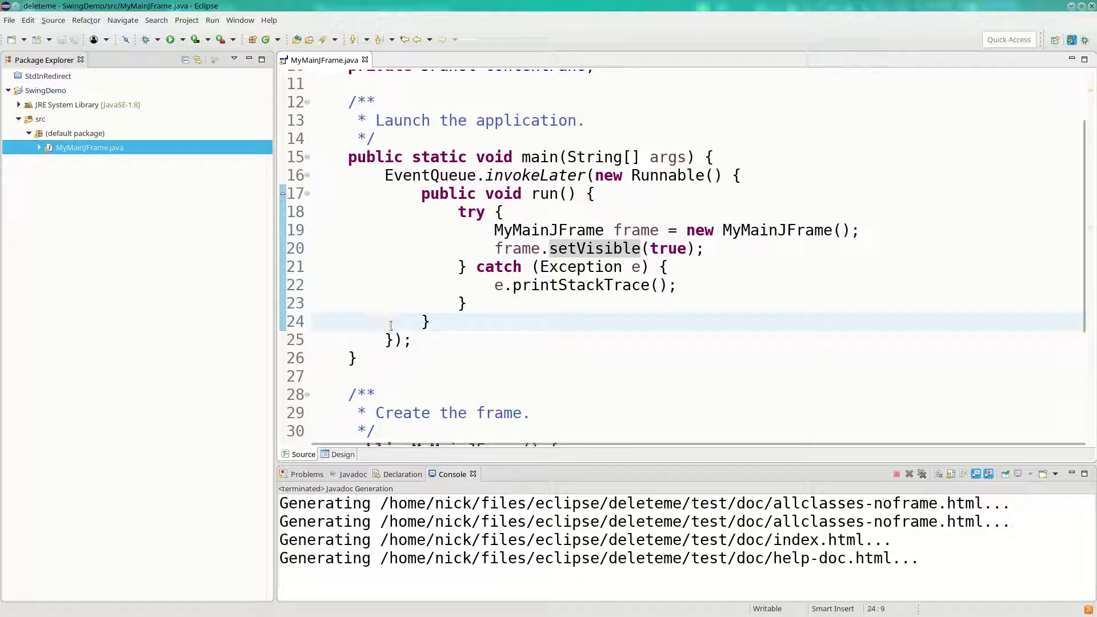
pyautogui.scroll(-4, 392, 325)
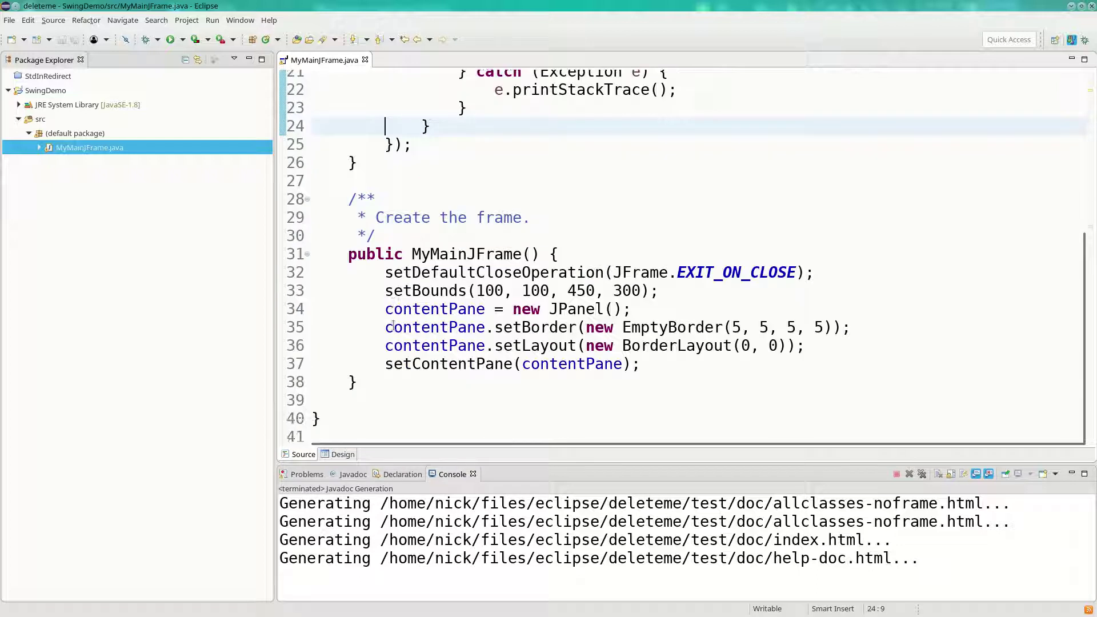